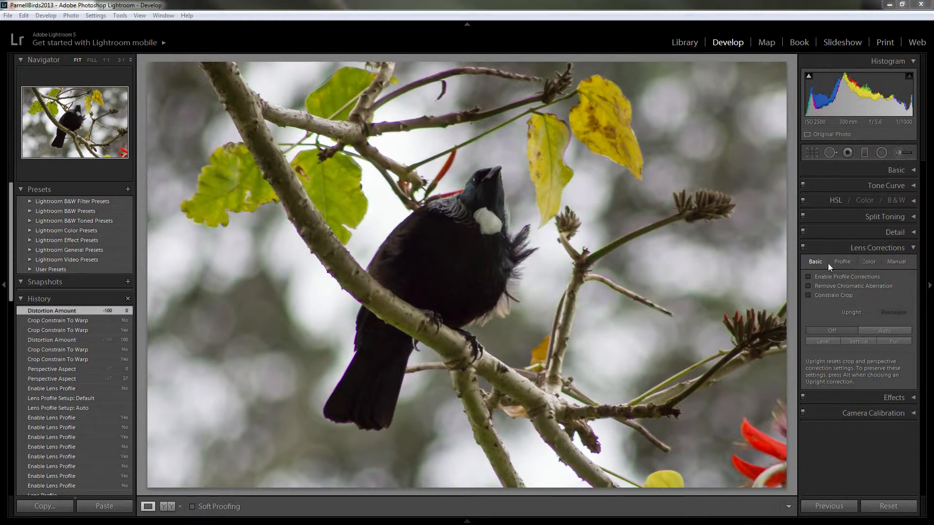
Look through the profile, color and manual lens correction settings, ending back on the basic ones.
click(842, 261)
click(869, 261)
click(896, 262)
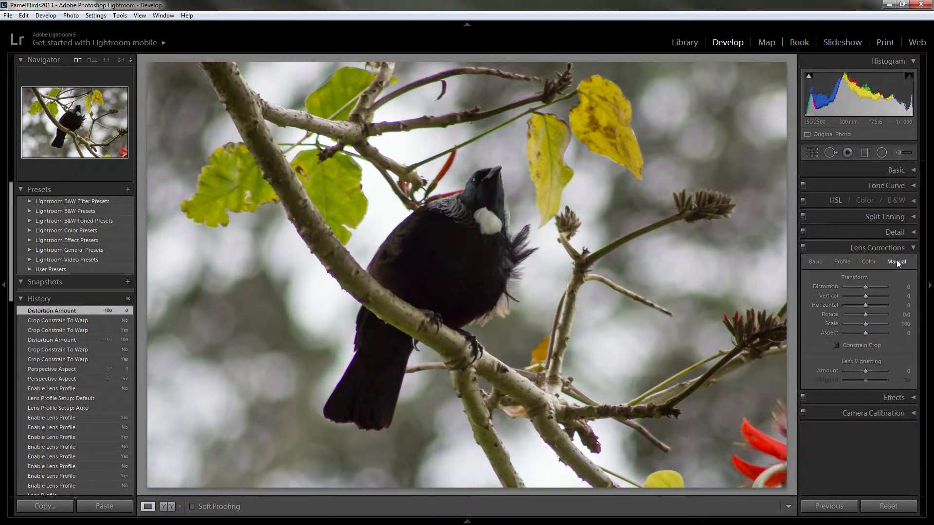
click(812, 261)
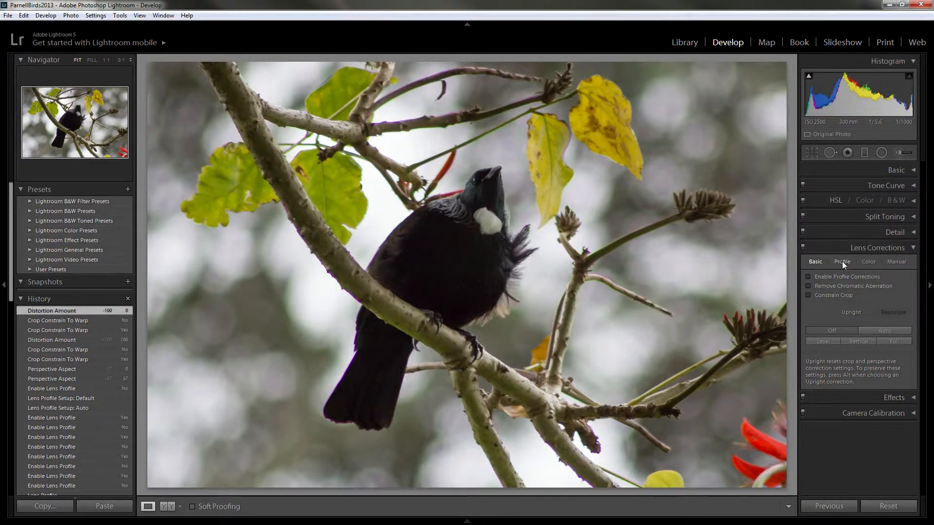
Try enabling profile corrections, check the matching lens profile settings, and disable the corrections again.
click(808, 277)
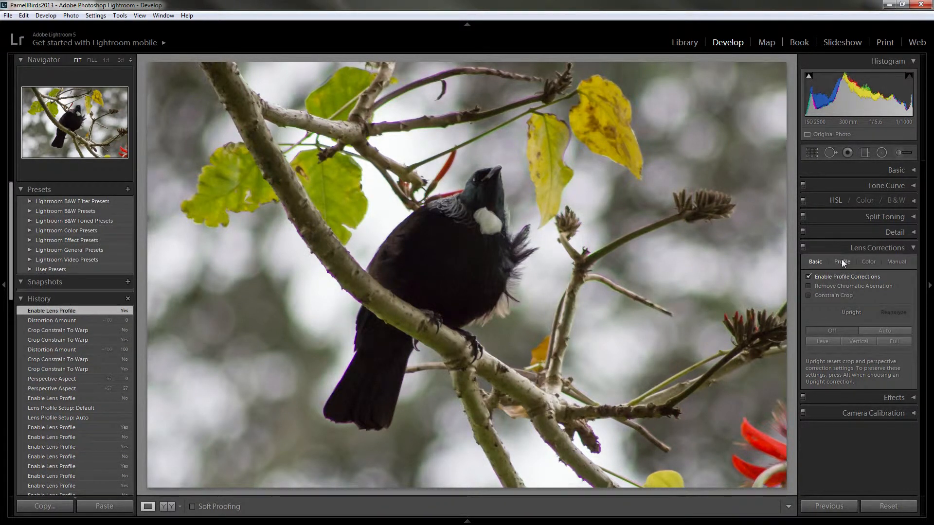
click(841, 260)
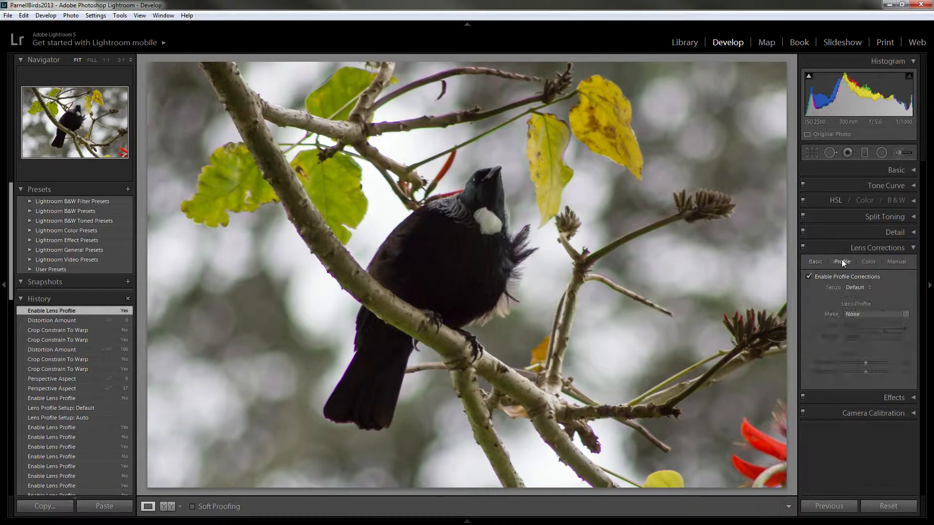
click(808, 277)
click(815, 261)
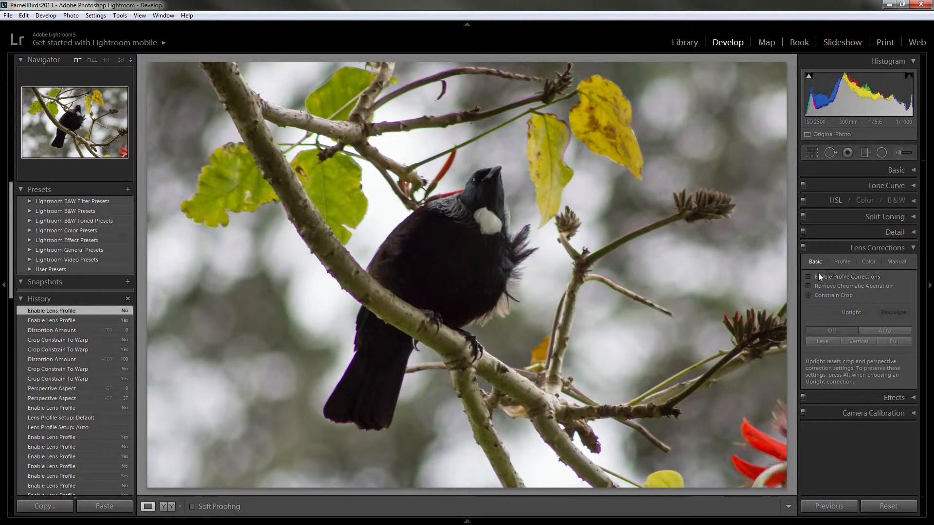
Try removing chromatic aberration, check the matching color settings, and turn the removal off again.
click(807, 286)
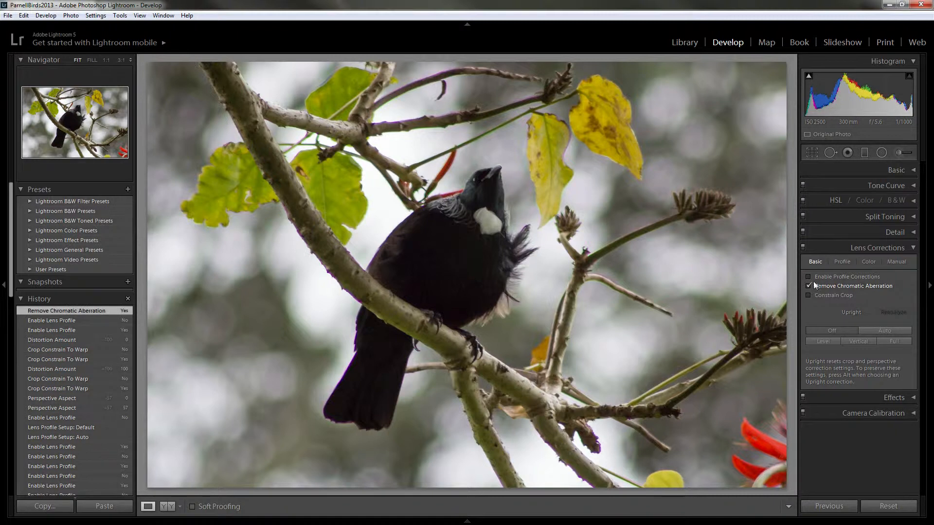
click(868, 261)
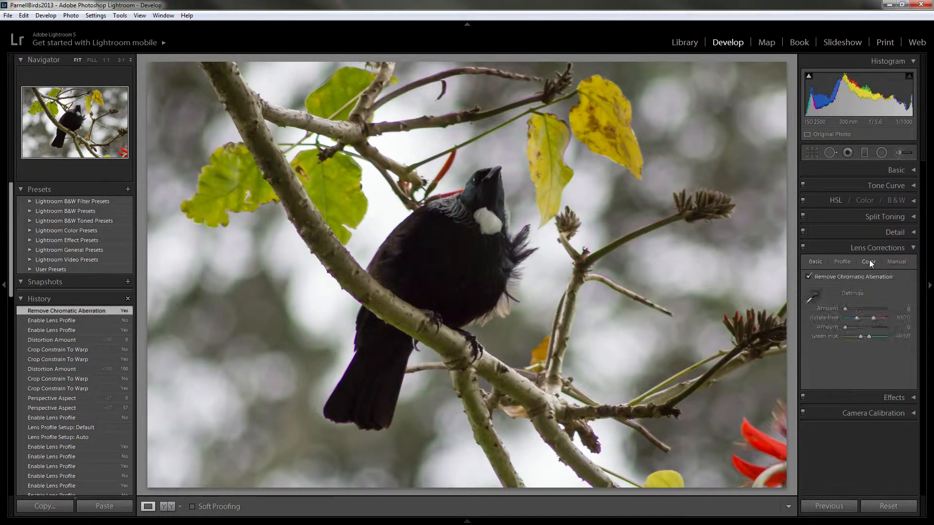
click(808, 276)
click(816, 261)
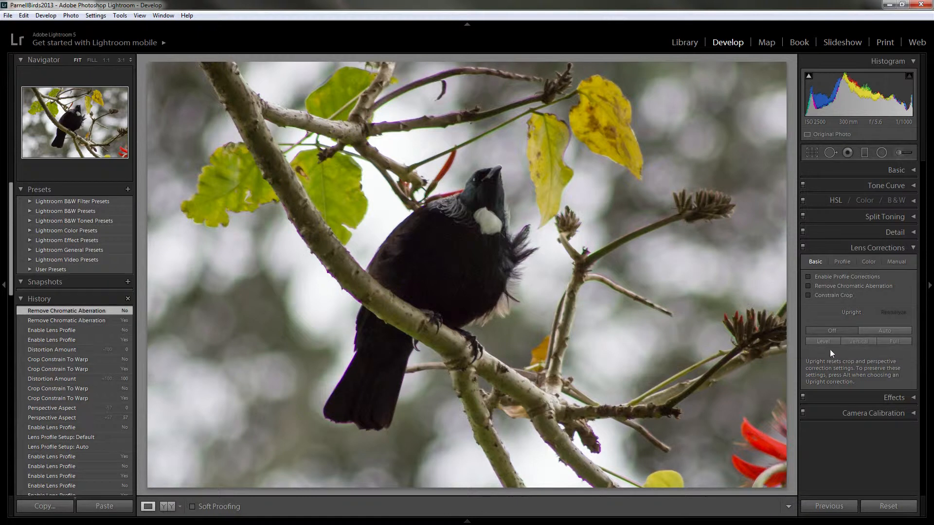
Try the manual Distortion correction across its range and return it to 0.
click(897, 261)
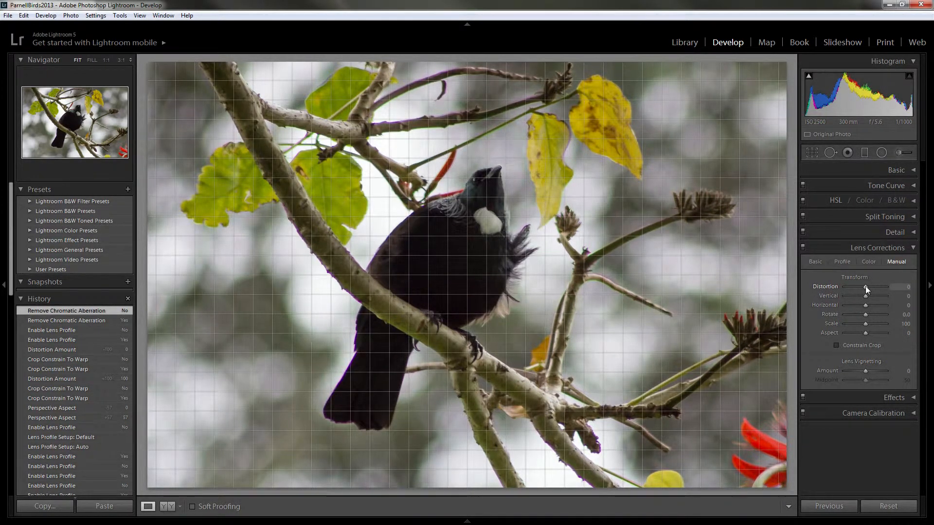
drag(865, 287, 888, 285)
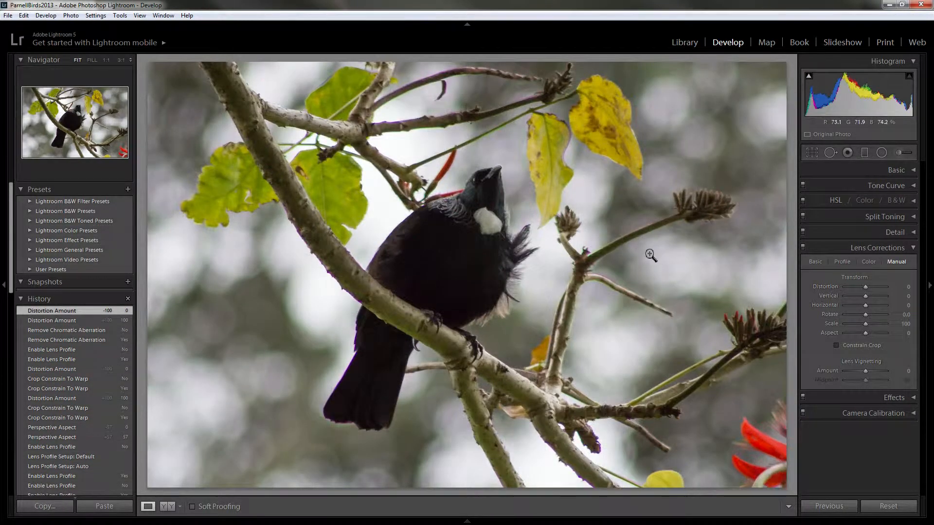
Enlarge and reposition the crop around the bird to include more of the branches and red flowers, and apply it.
click(811, 153)
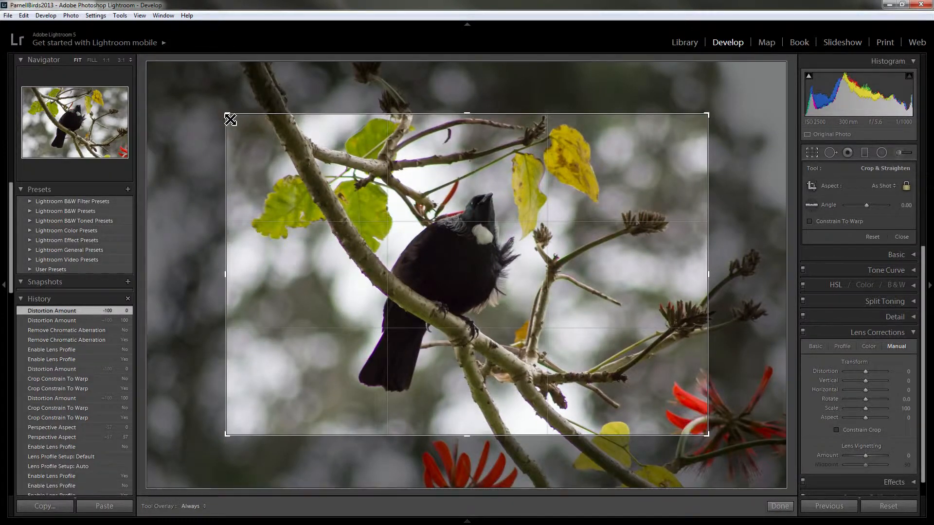
drag(215, 110, 188, 94)
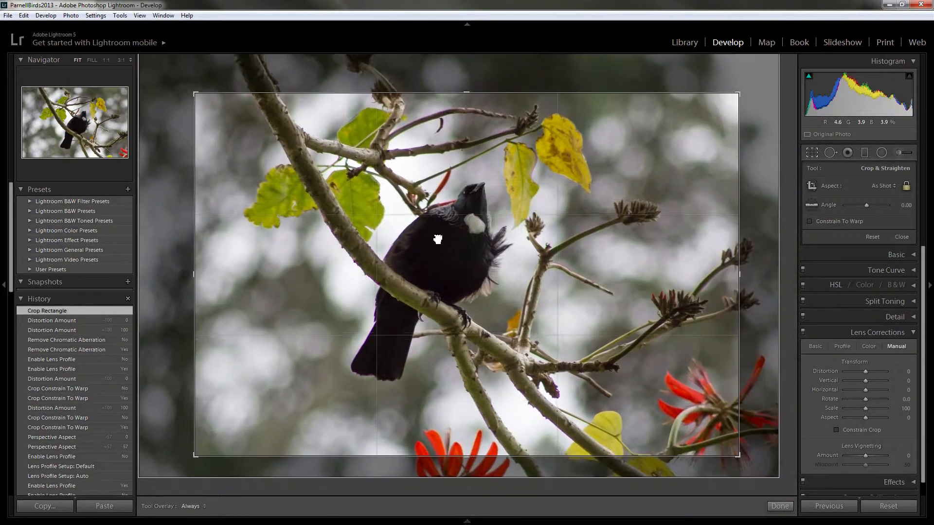
drag(437, 238, 463, 250)
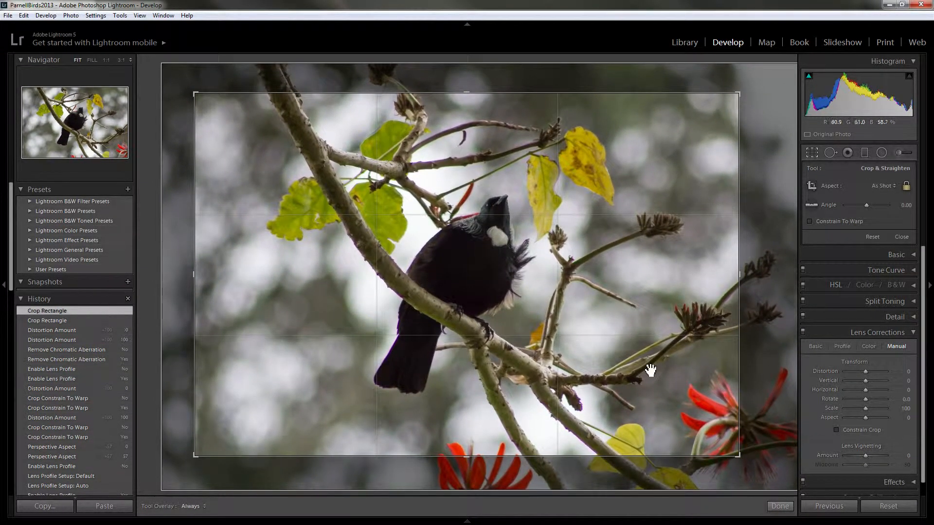
drag(740, 458, 757, 466)
mouse_move(559, 320)
mouse_down()
mouse_move(563, 333)
mouse_move(559, 319)
mouse_up()
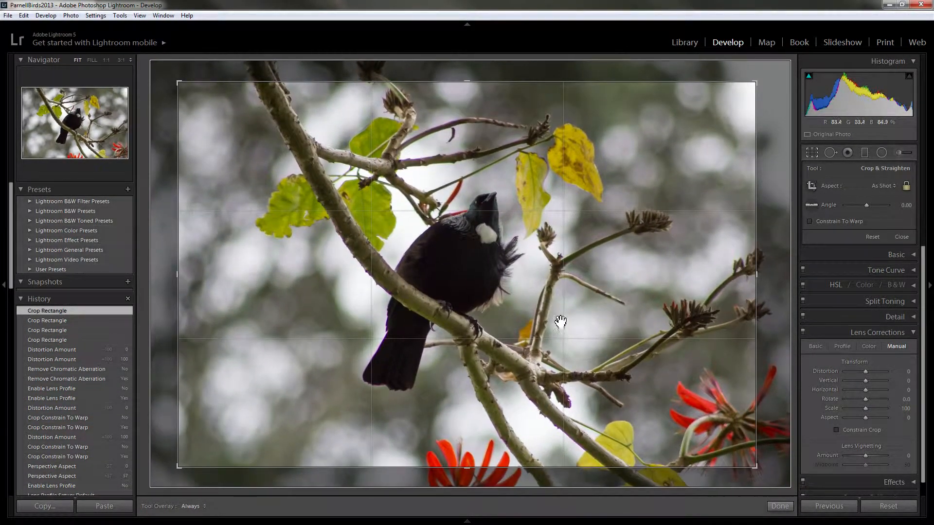
key(r)
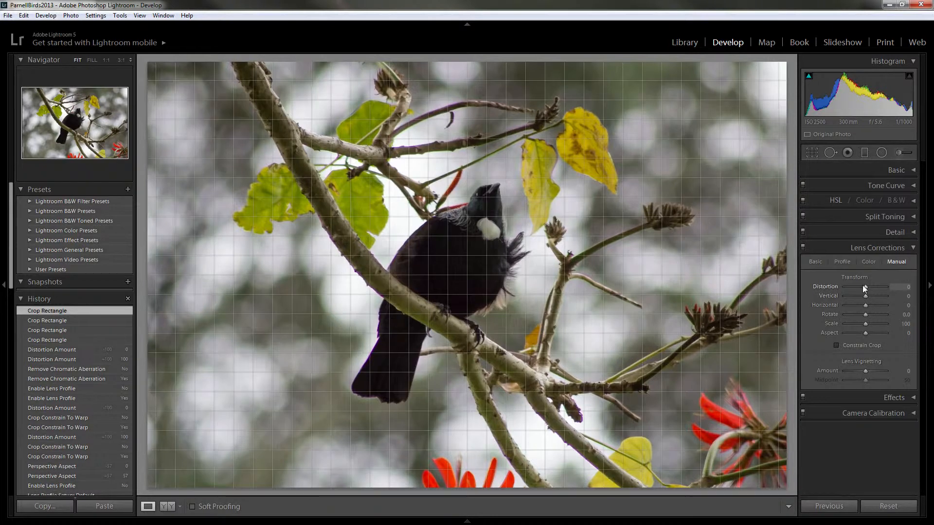
Try Distortion at +100 with Constrain Crop enabled, reset Distortion to 0 and disable Constrain Crop.
drag(865, 288, 928, 295)
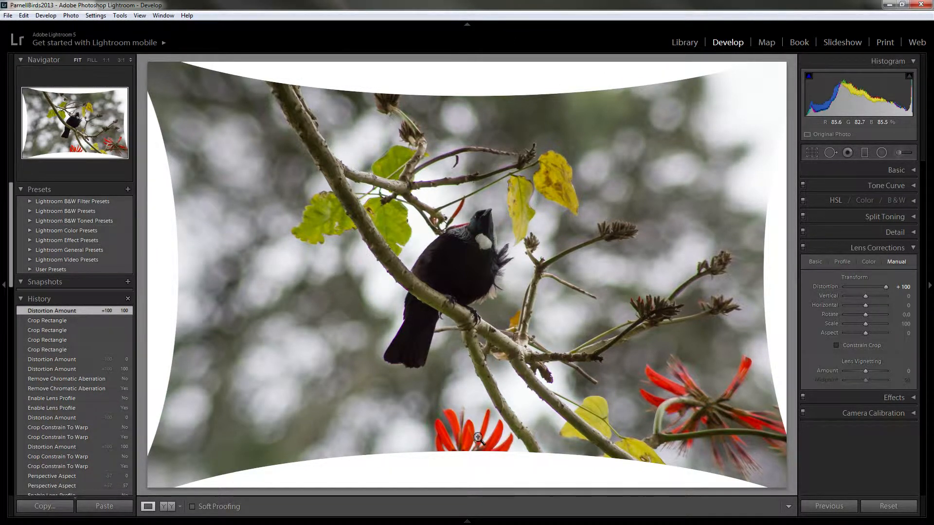
click(836, 344)
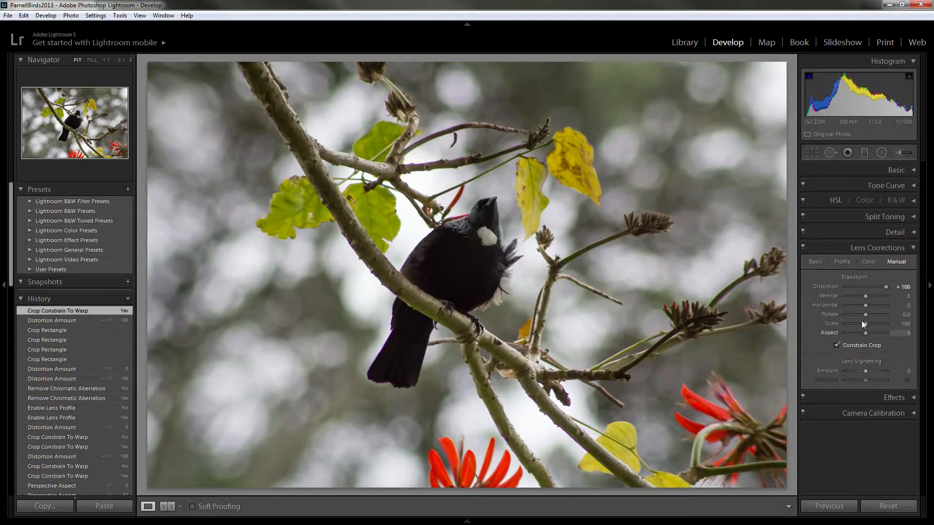
drag(894, 288, 896, 291)
double_click(885, 287)
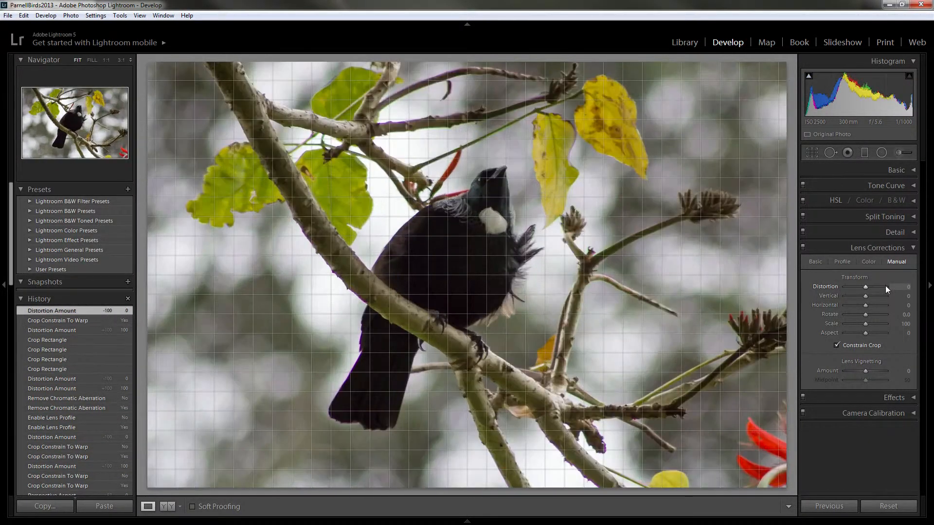
click(837, 345)
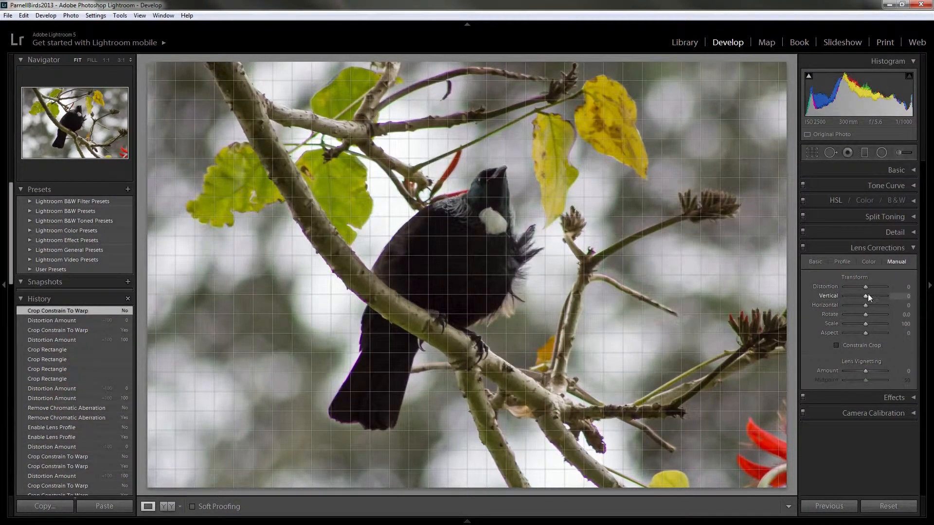
Try the Vertical, Horizontal, Rotate, Scale and Aspect transforms, resetting each one to its default.
mouse_move(865, 296)
mouse_down()
mouse_move(852, 294)
mouse_move(874, 305)
mouse_up()
double_click(853, 293)
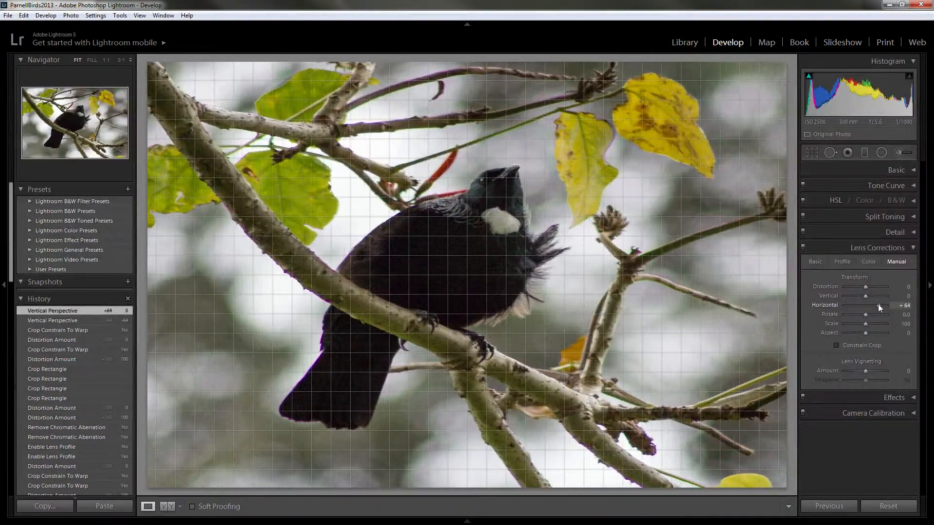
drag(878, 304, 875, 315)
double_click(869, 305)
double_click(875, 315)
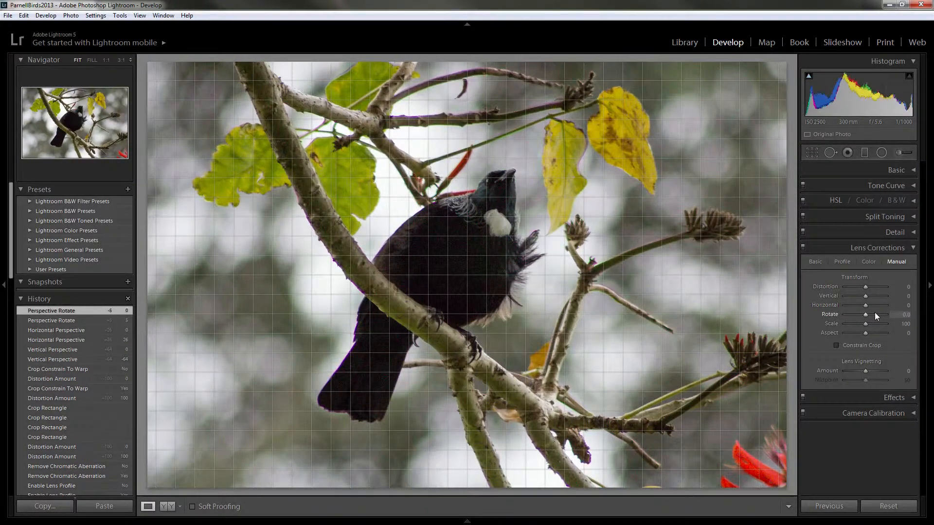
mouse_move(865, 322)
mouse_down()
mouse_move(873, 322)
mouse_move(852, 323)
mouse_move(892, 330)
mouse_move(842, 332)
mouse_move(865, 329)
mouse_up()
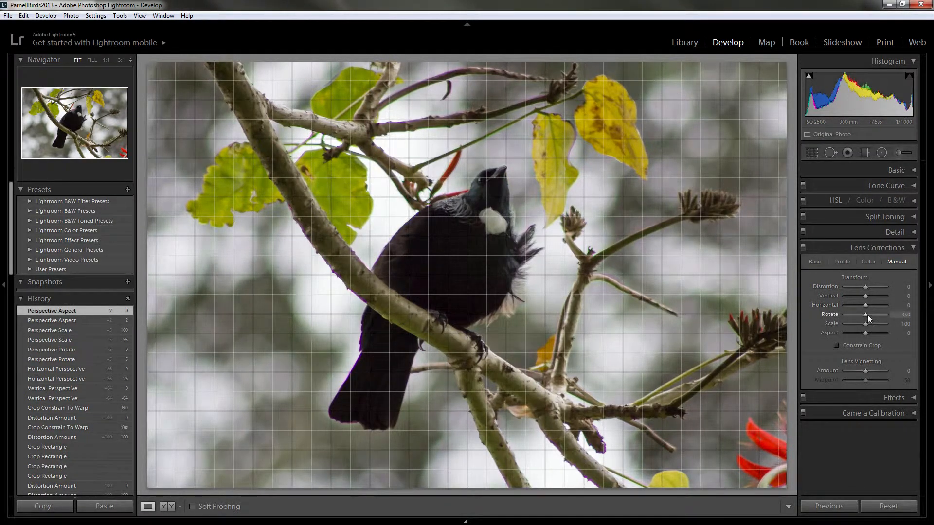
Rotate the crop to an angle of 0.19 and apply it.
click(812, 152)
mouse_move(747, 192)
mouse_down()
mouse_move(742, 155)
mouse_move(745, 208)
mouse_move(743, 199)
mouse_up()
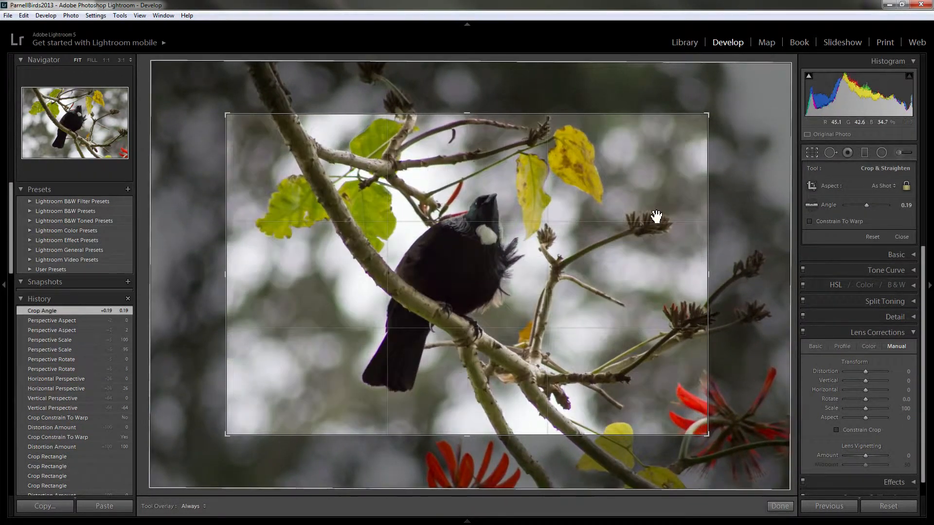
double_click(375, 300)
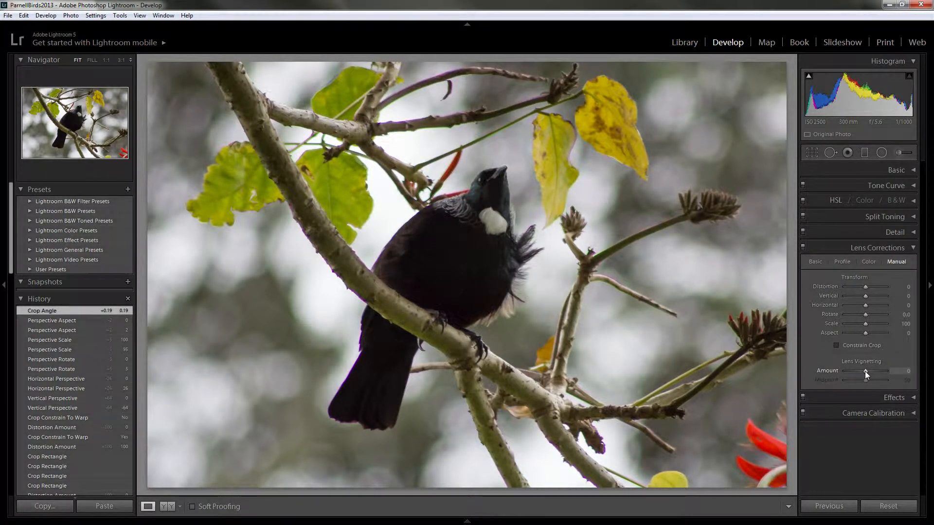
Try the lens vignetting amount at +100, set it to -100, and inspect the photo.
drag(865, 372, 894, 369)
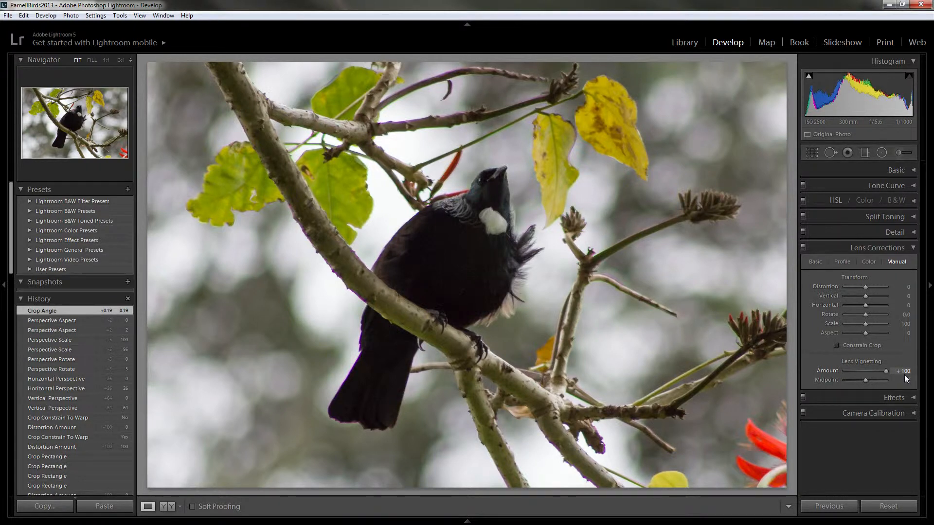
drag(904, 375, 816, 375)
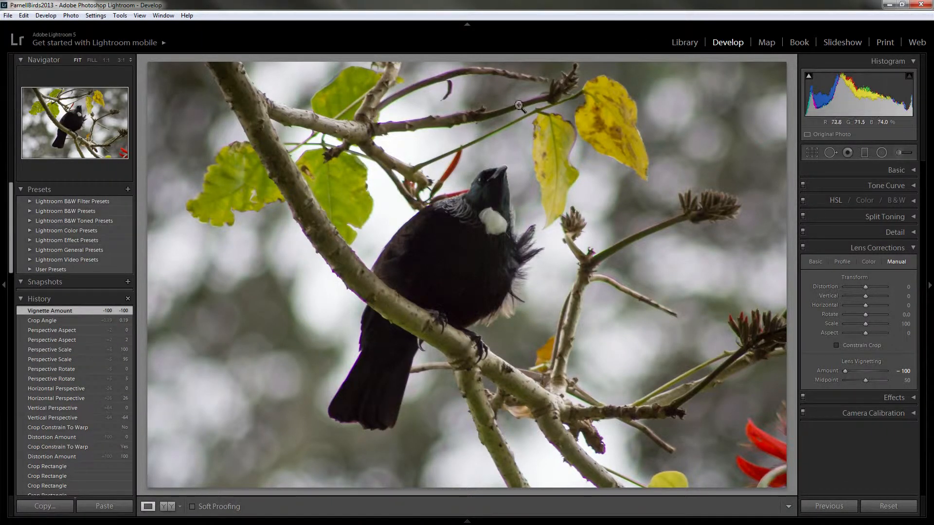
click(629, 285)
click(628, 286)
Expand the crop to nearly the full photo, taking in its outer corners, and apply it.
click(810, 153)
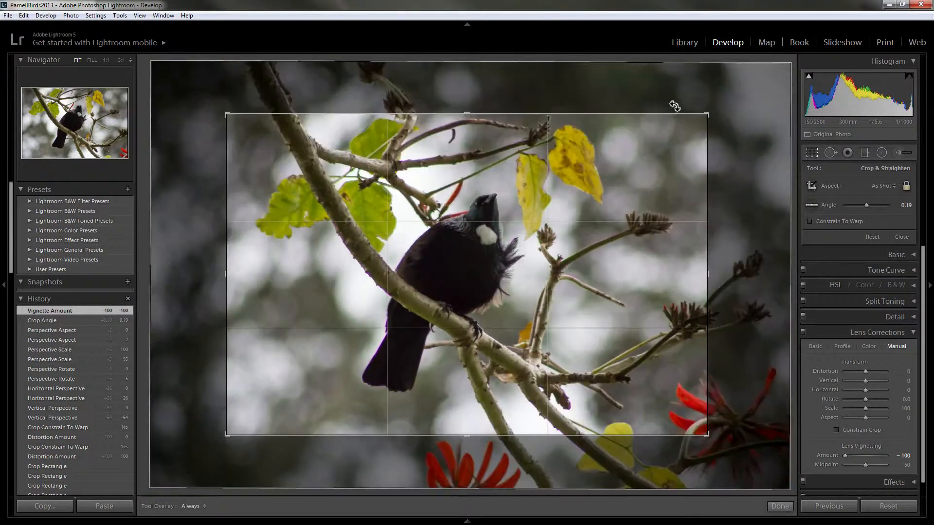
drag(719, 115, 792, 67)
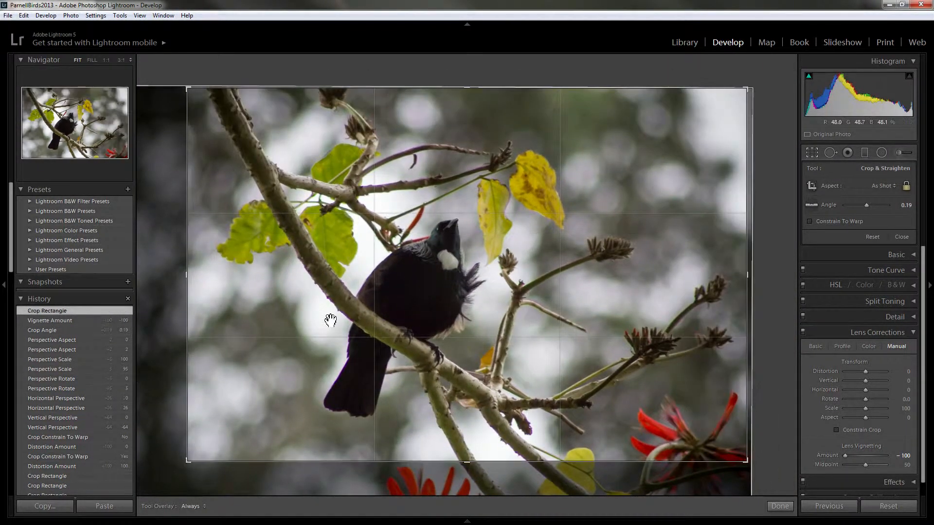
drag(189, 458, 83, 500)
double_click(612, 324)
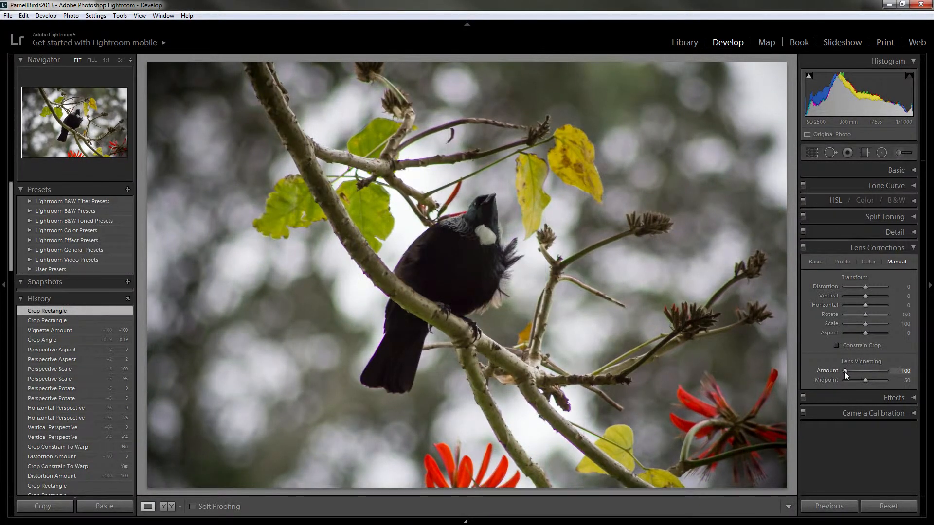
Try a lens vignetting amount of -86 with midpoint 44, reset both, and retest the amount at -2 before returning it to 0.
drag(845, 371, 863, 379)
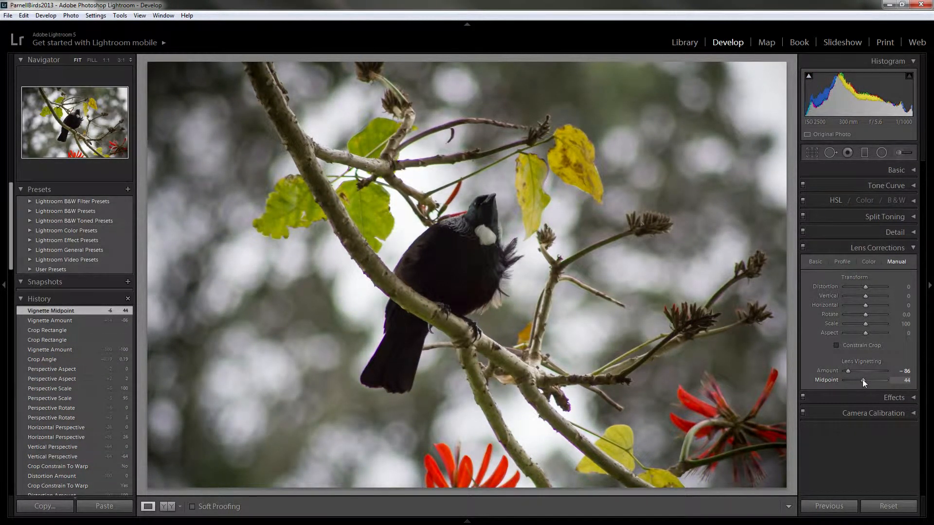
double_click(863, 379)
double_click(846, 371)
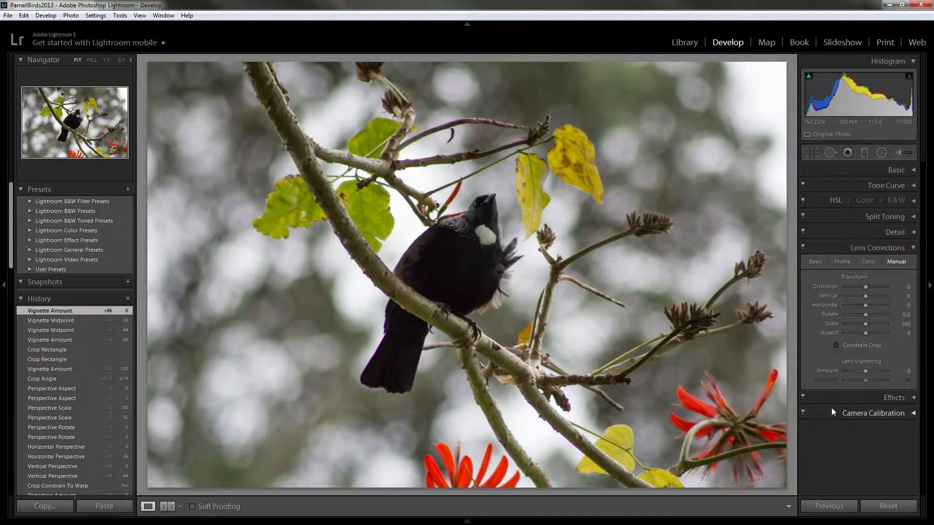
drag(865, 371, 866, 371)
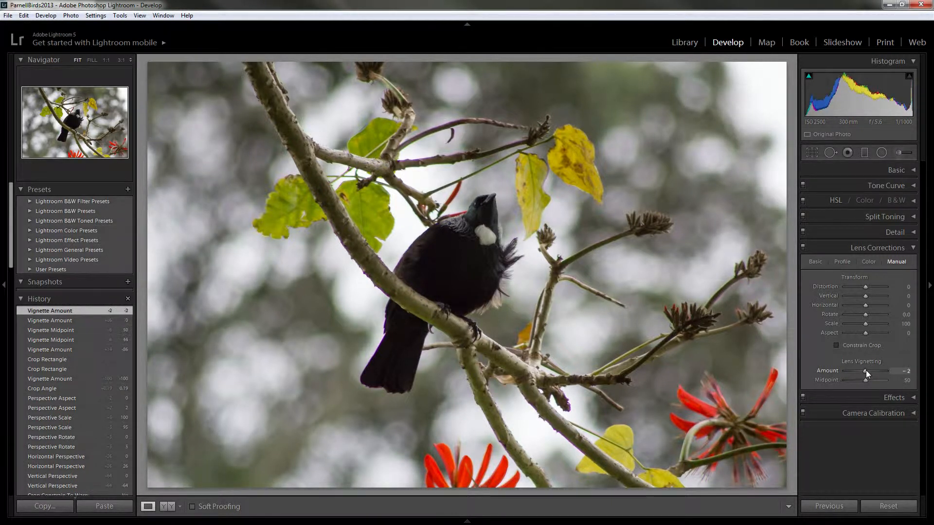
Enable profile corrections in the lens profile settings.
click(814, 261)
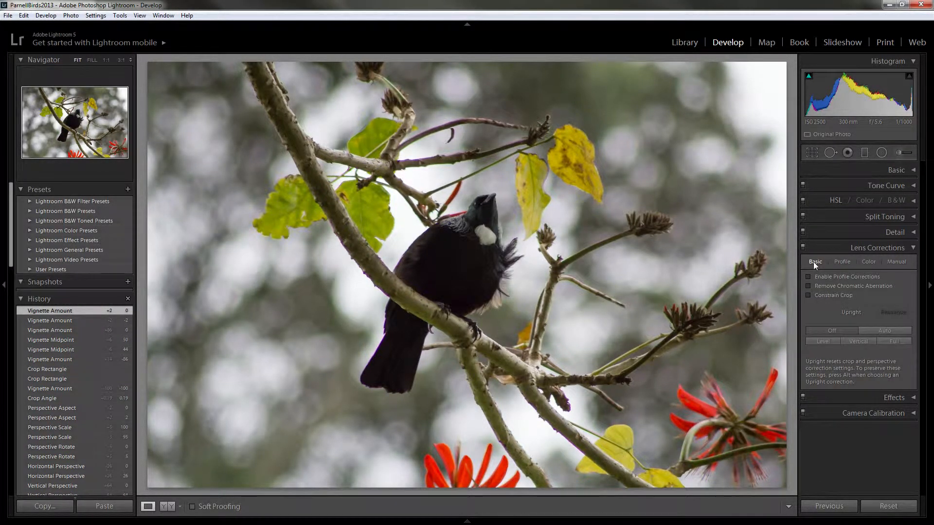
click(842, 262)
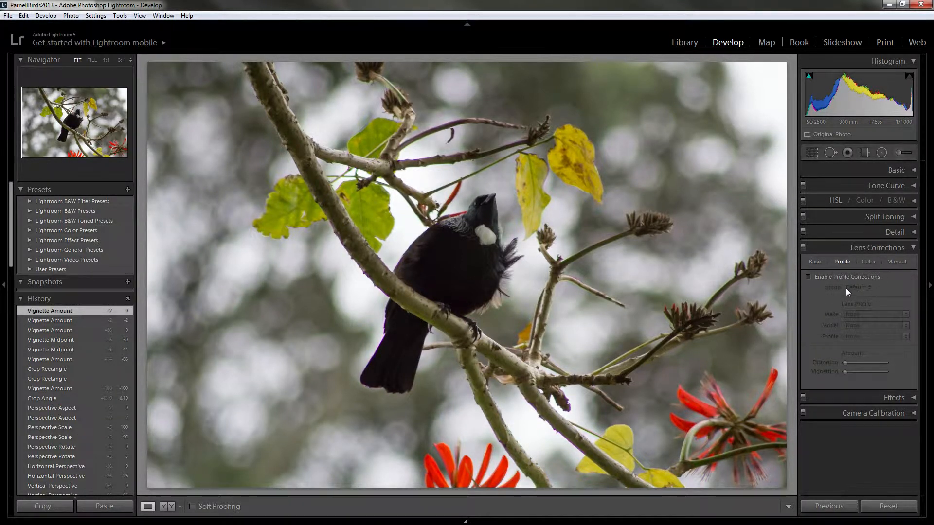
click(807, 277)
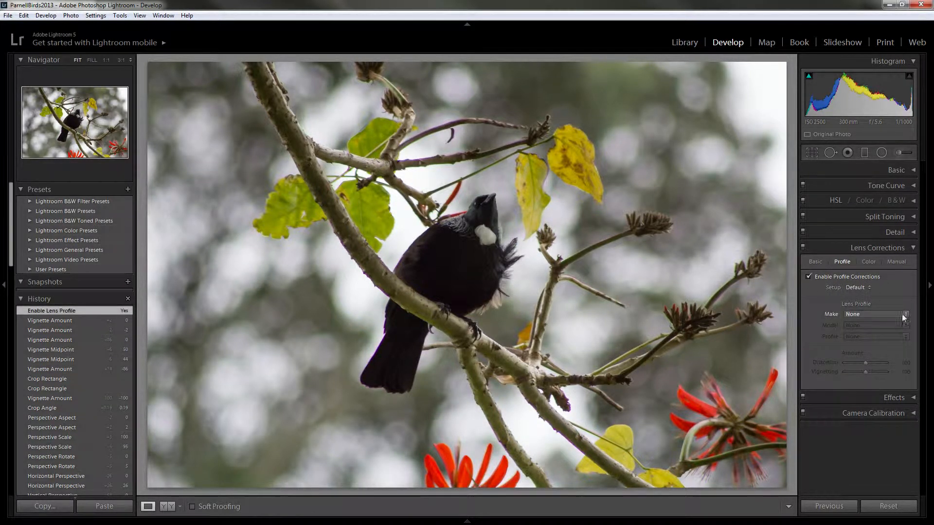
Set the lens profile make to Canon and the model to Canon EF 300mm f/4L IS USM, and check the available profiles.
click(887, 313)
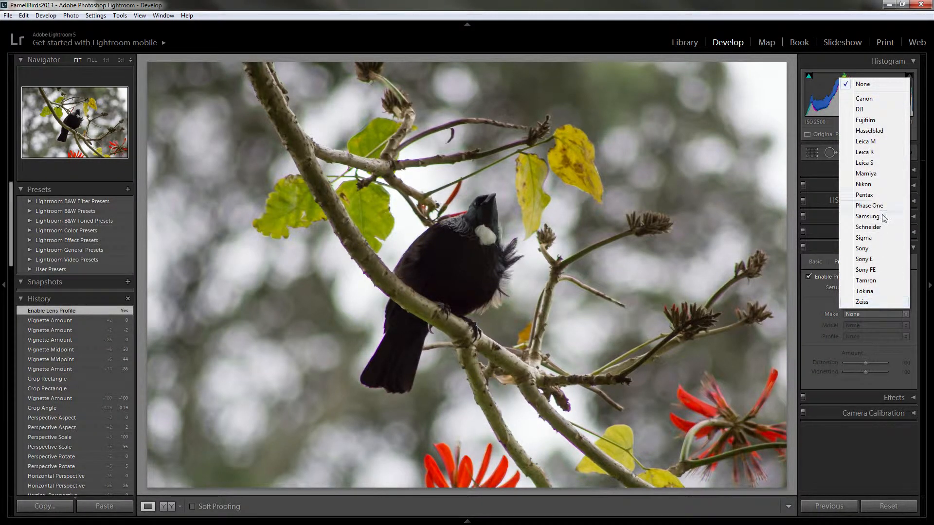
click(865, 98)
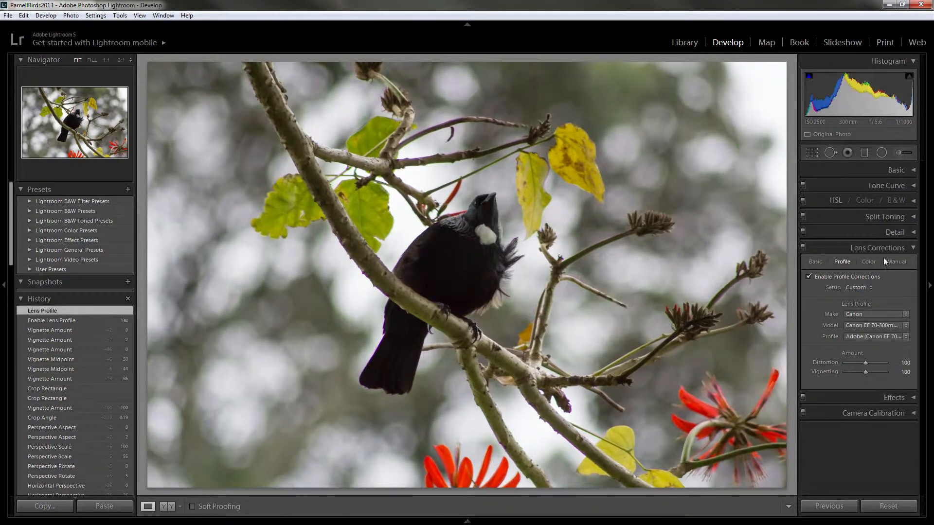
click(903, 323)
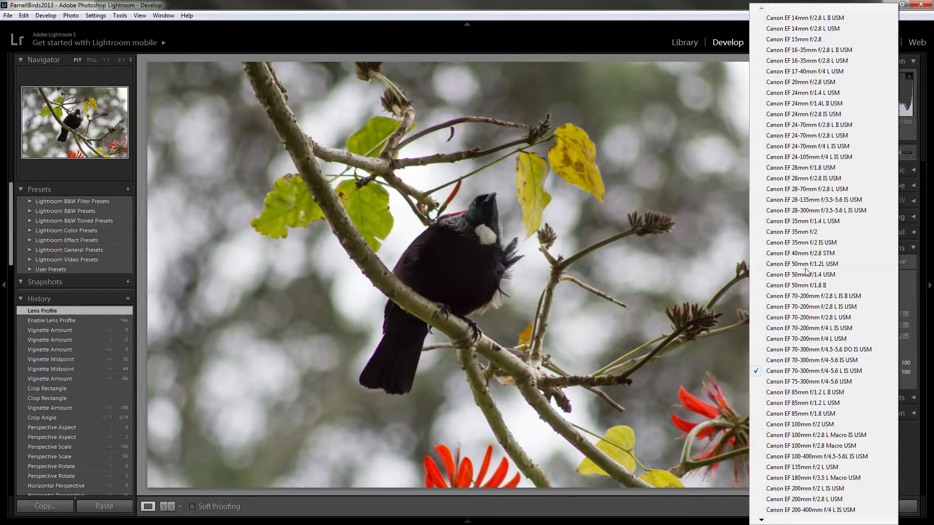
mouse_move(761, 521)
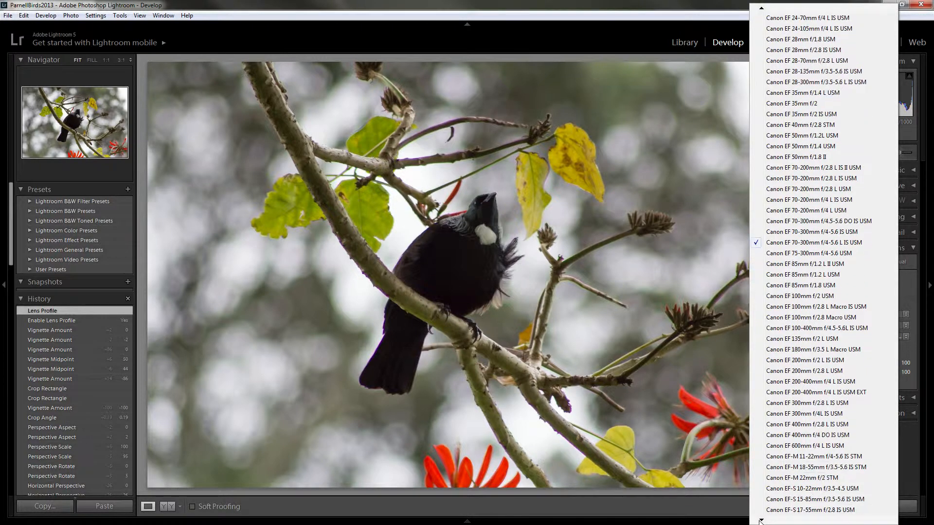
click(804, 414)
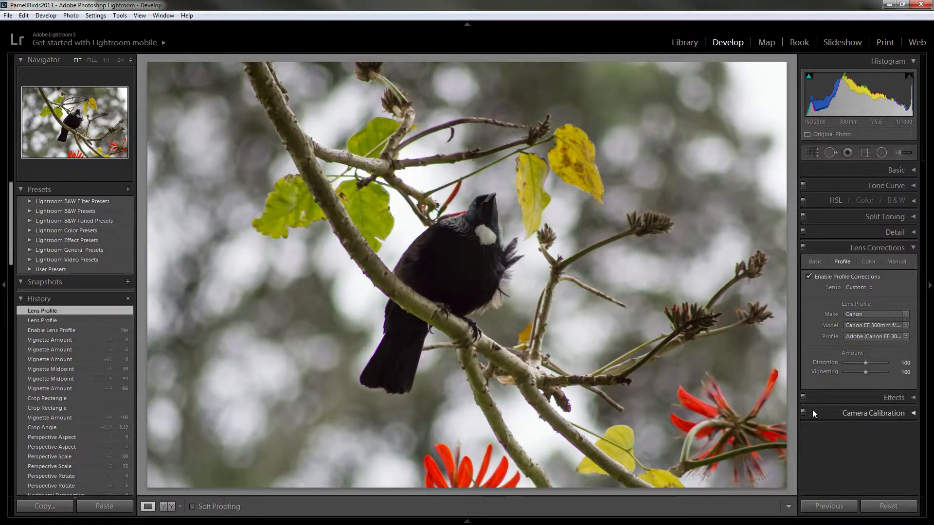
click(906, 337)
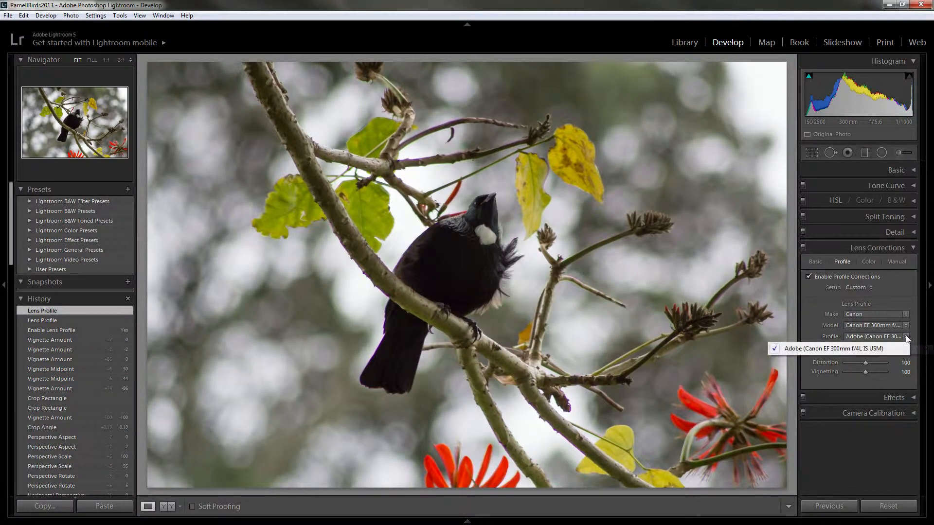
click(814, 315)
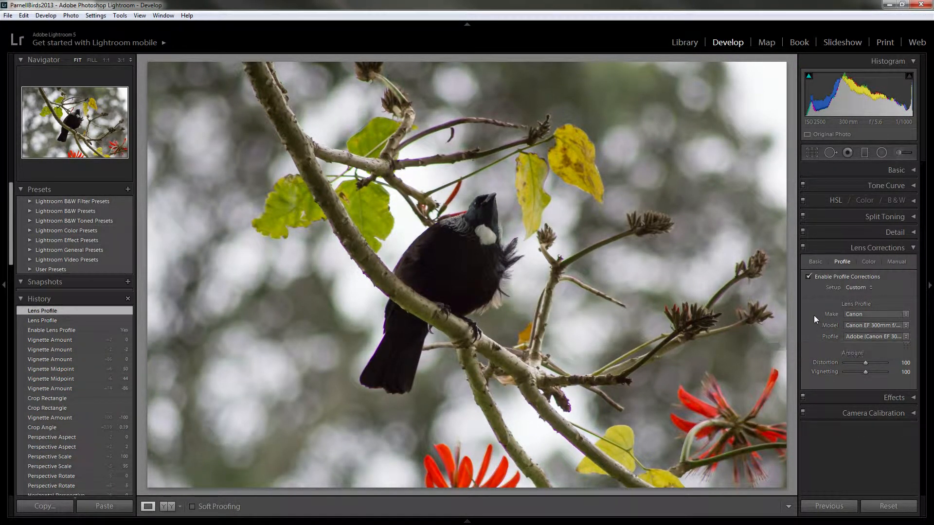
Switch profile corrections off and on repeatedly to compare the photo, leaving them enabled.
click(808, 275)
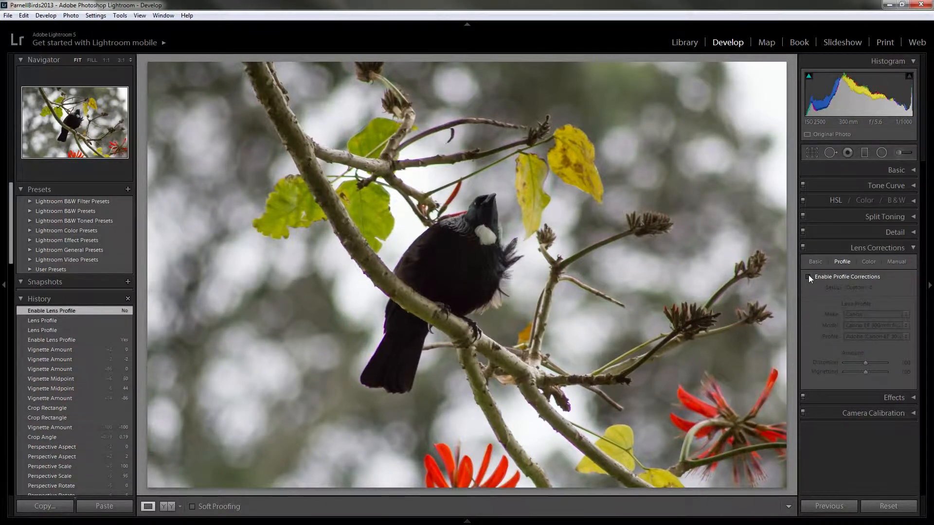
click(808, 276)
click(808, 276)
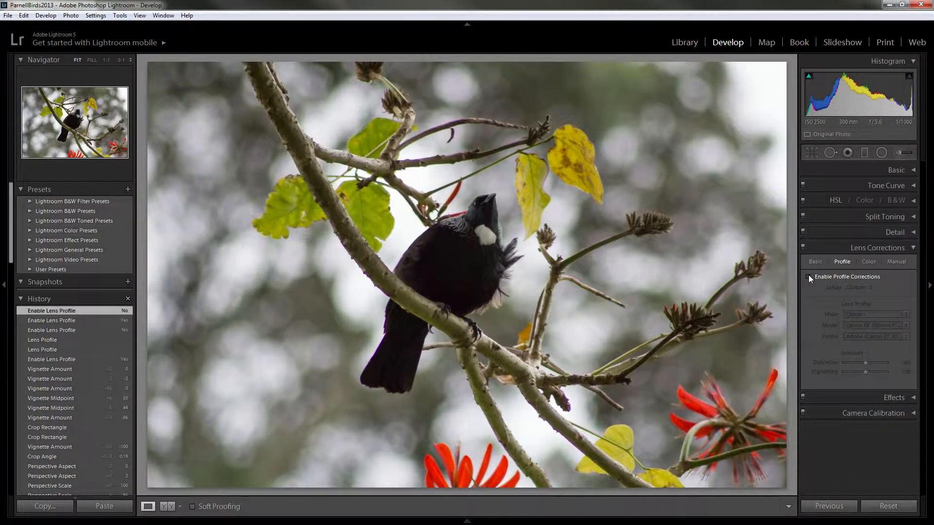
click(808, 277)
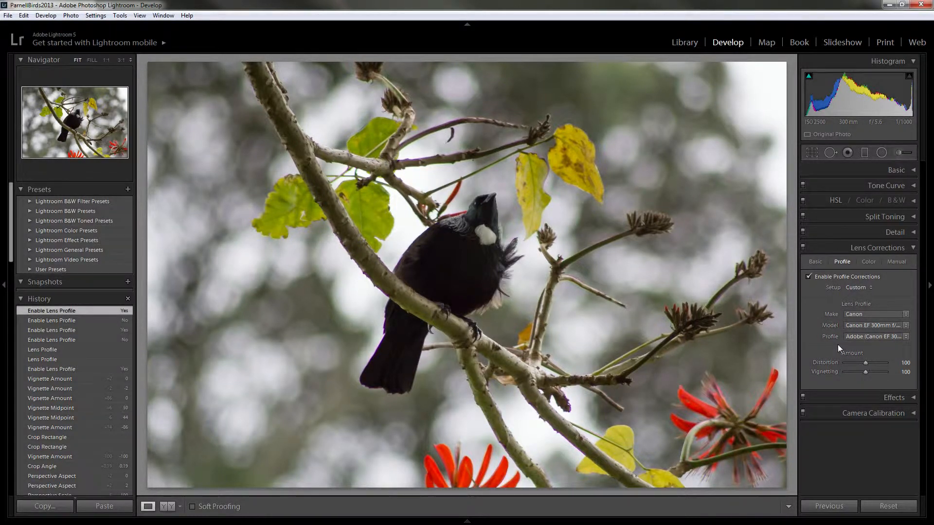
Try 102 for the profile's distortion and vignetting amounts, return both to 100, and check the manual correction settings.
click(865, 363)
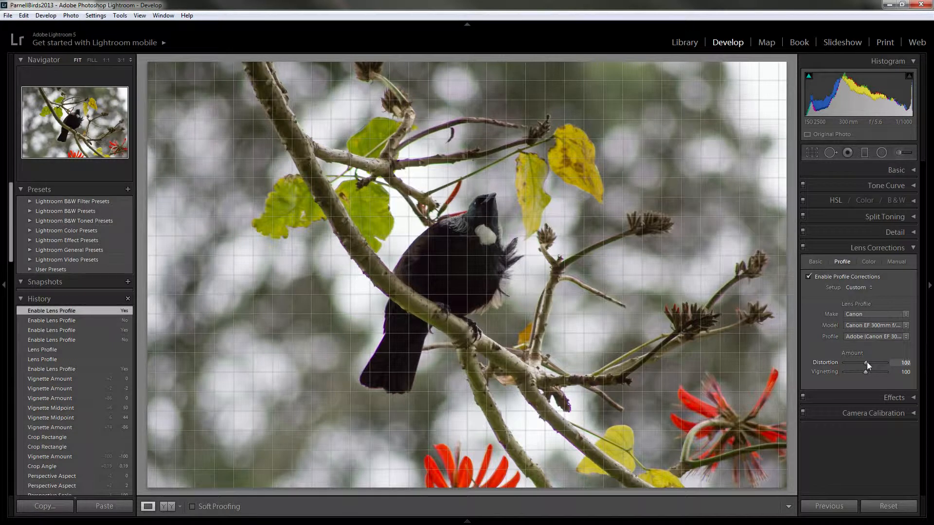
mouse_move(866, 362)
mouse_down()
mouse_move(877, 362)
mouse_move(828, 359)
mouse_move(880, 363)
mouse_move(848, 372)
mouse_move(889, 372)
mouse_move(865, 372)
mouse_up()
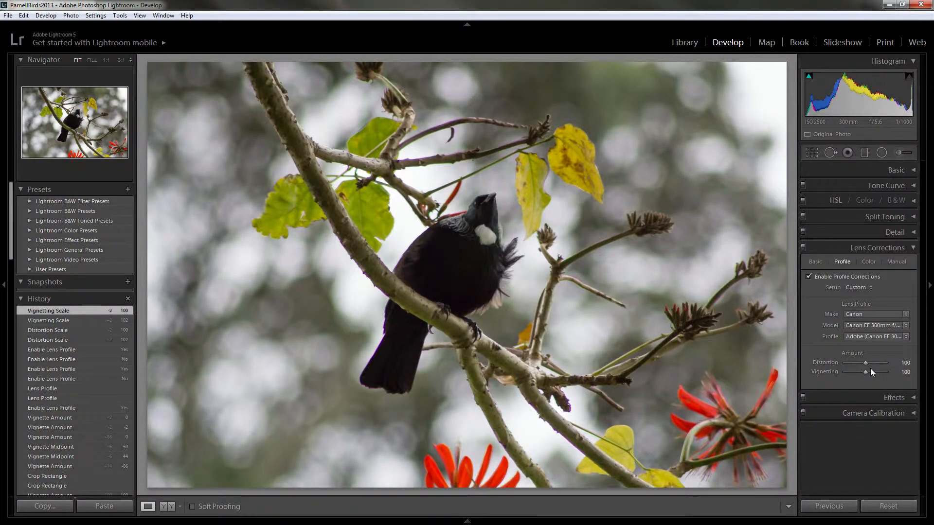
click(892, 261)
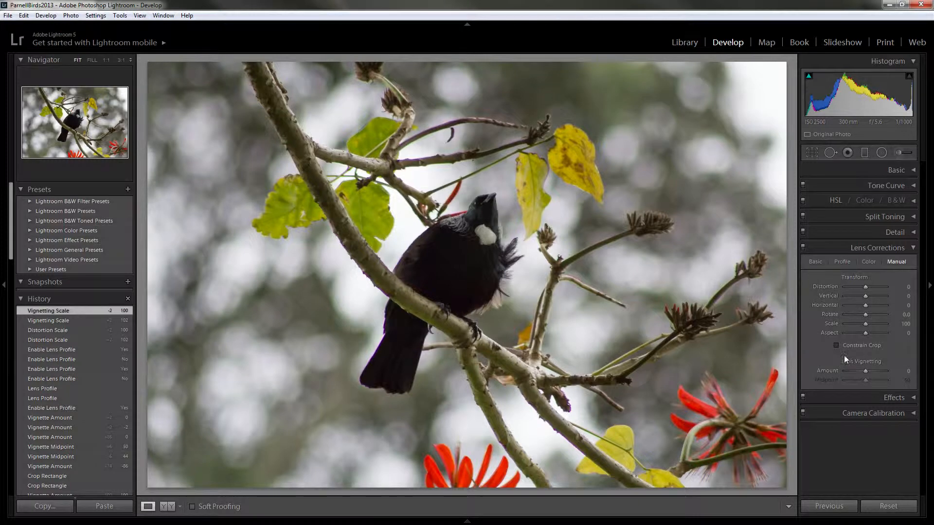
click(843, 262)
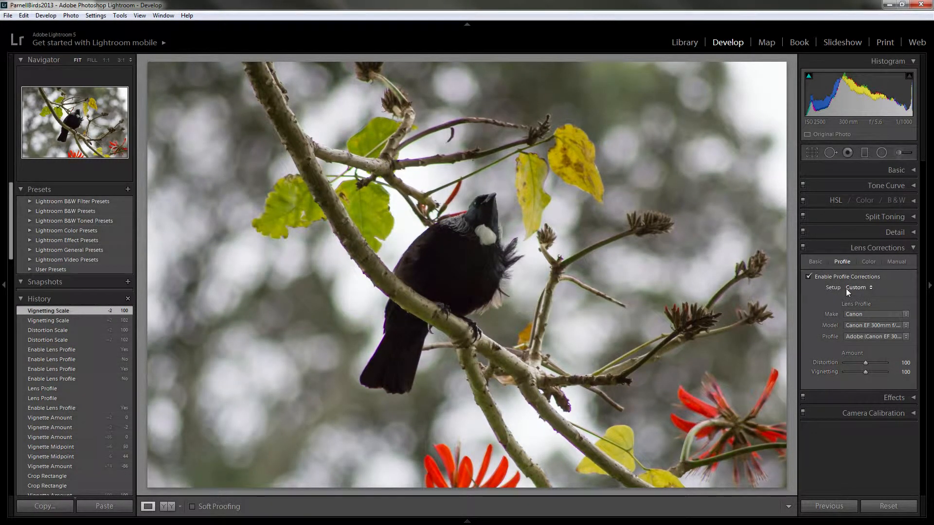
Disable profile corrections and open the color correction settings for chromatic aberration and defringing.
click(809, 277)
click(868, 262)
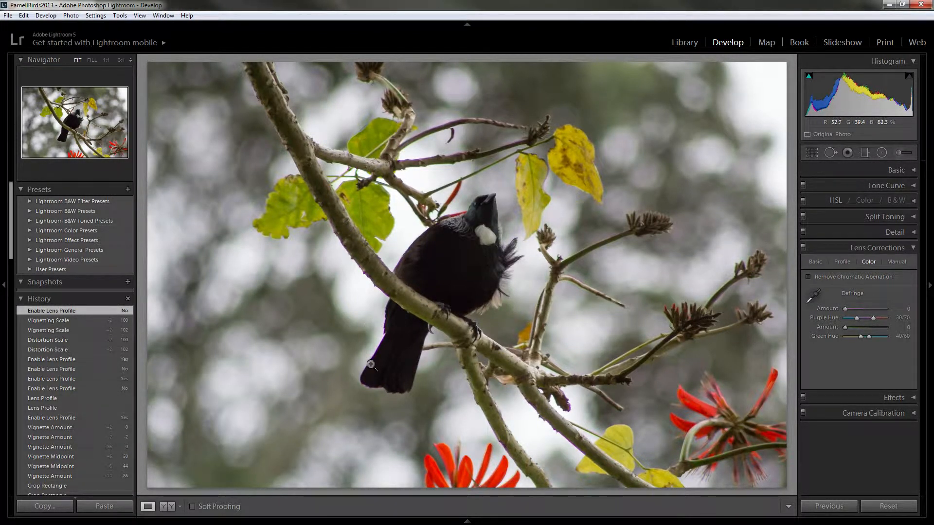
Examine the edges of the bird, its tail and the surrounding branches at 1:1 for color fringing.
click(385, 341)
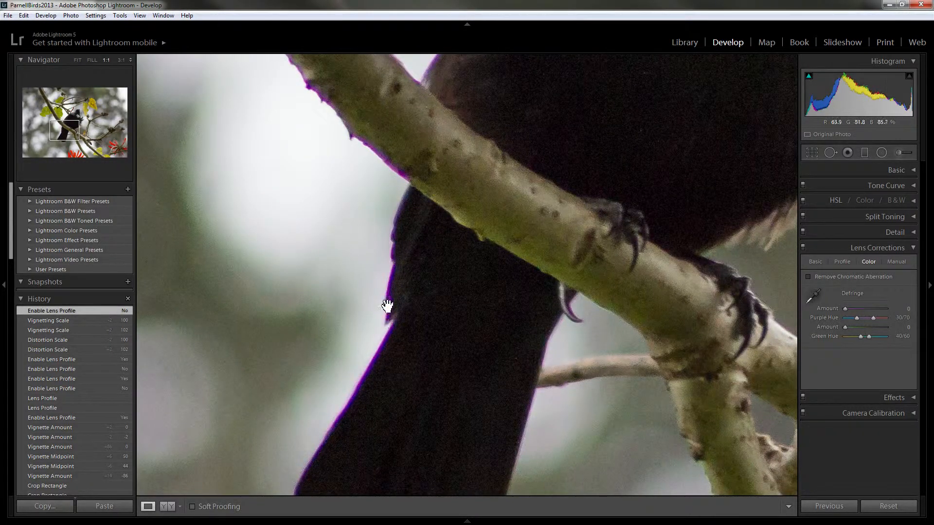
drag(408, 163, 478, 369)
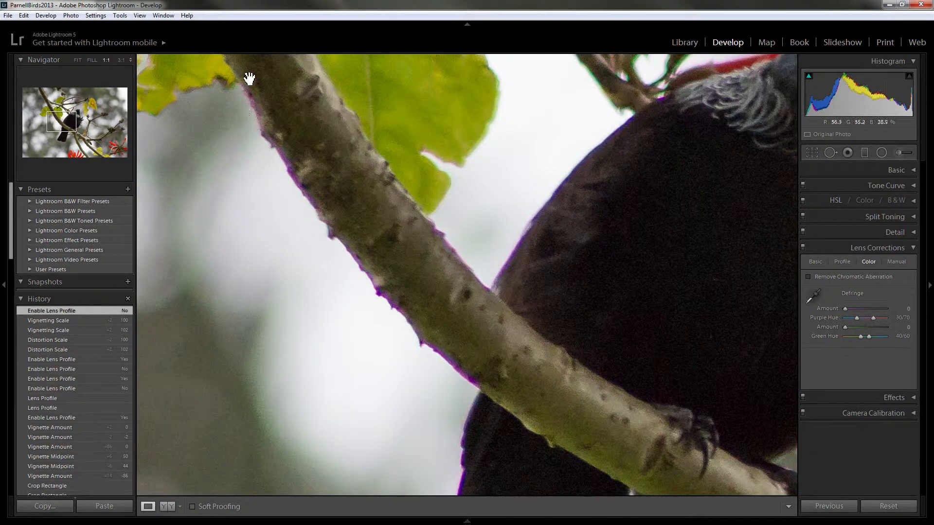
click(465, 391)
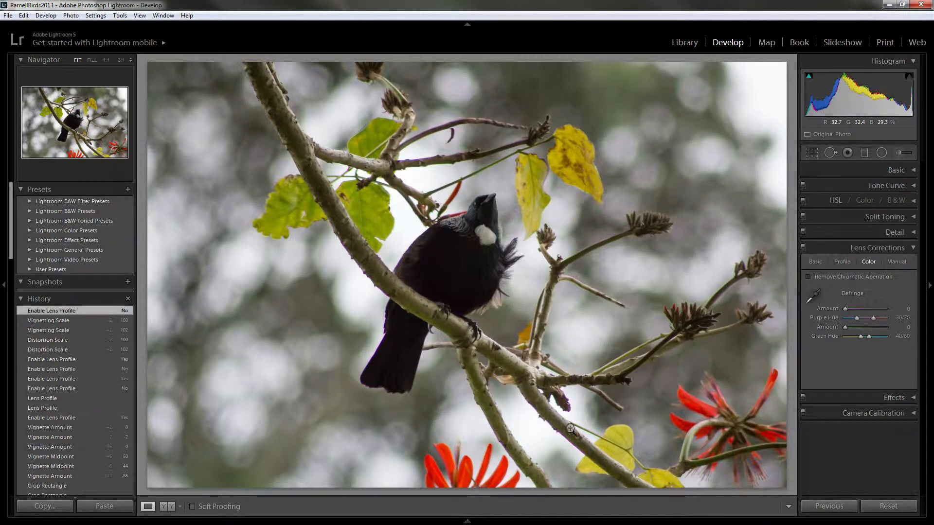
click(572, 407)
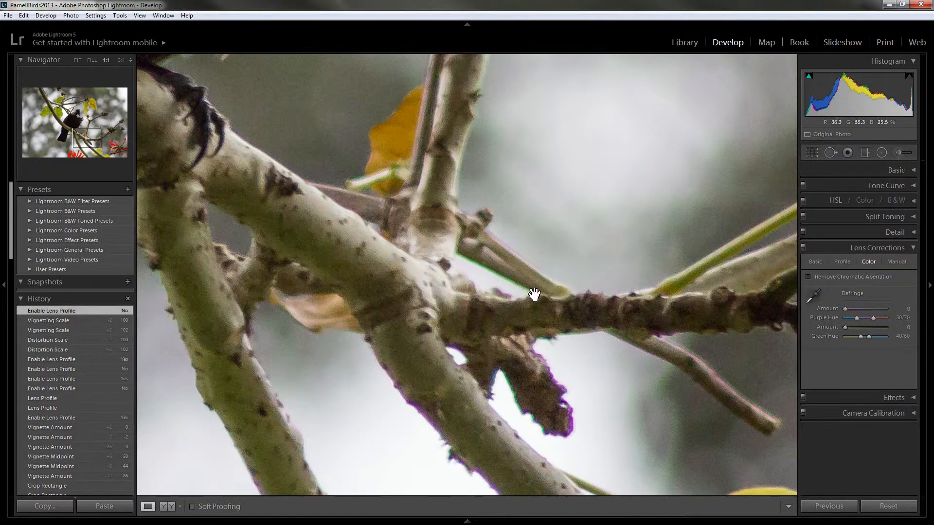
click(517, 400)
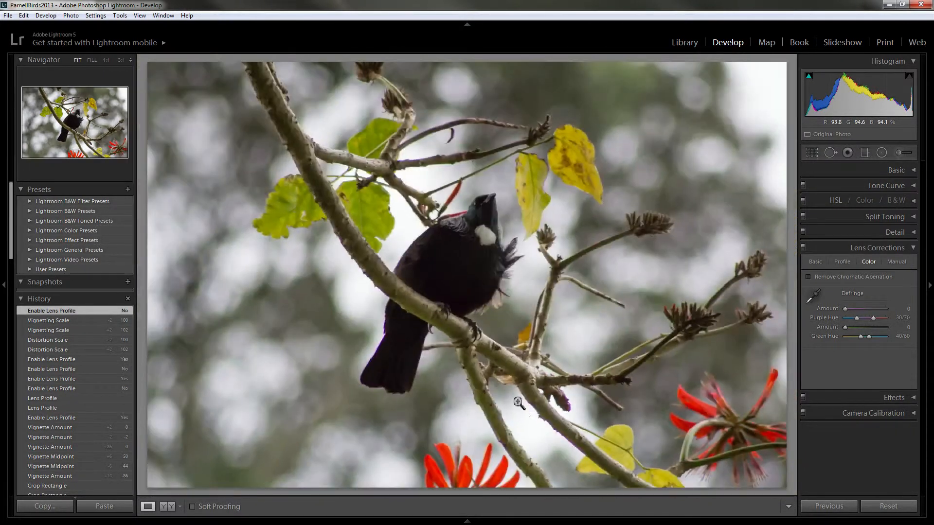
click(524, 309)
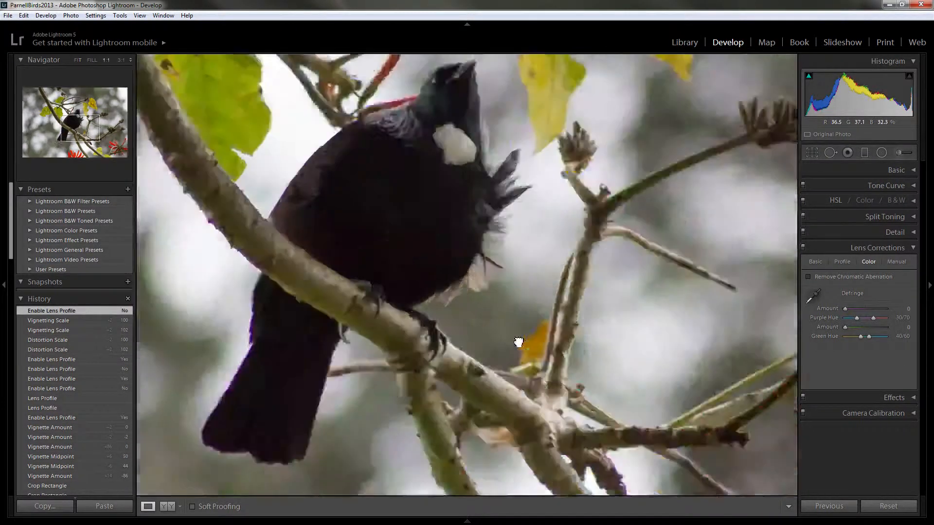
click(480, 299)
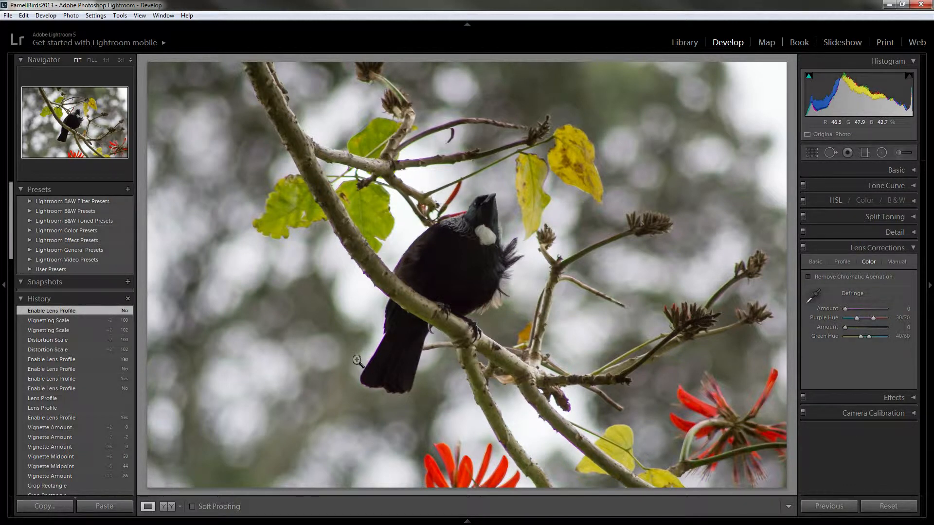
Set the purple defringe amount to 10, judging the effect on the edges of the bird's tail and branch.
click(385, 341)
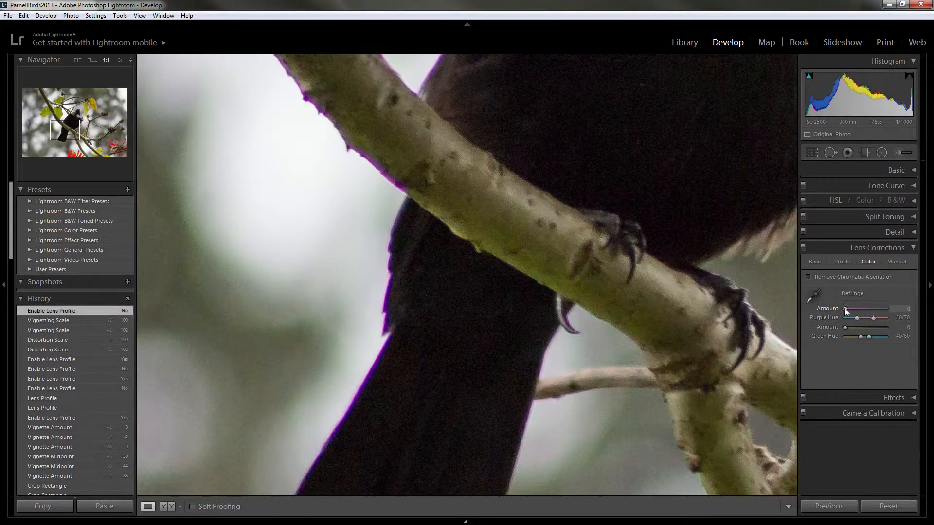
drag(851, 310, 855, 310)
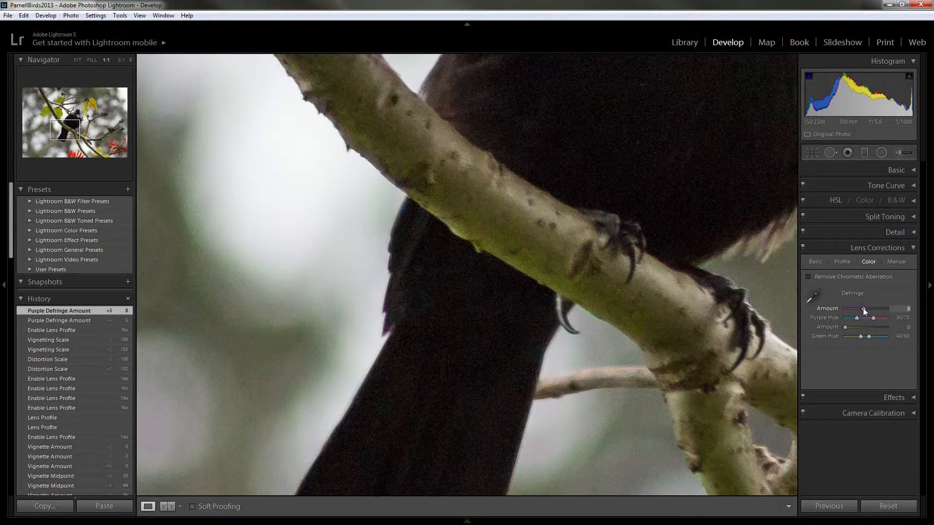
drag(865, 309, 868, 308)
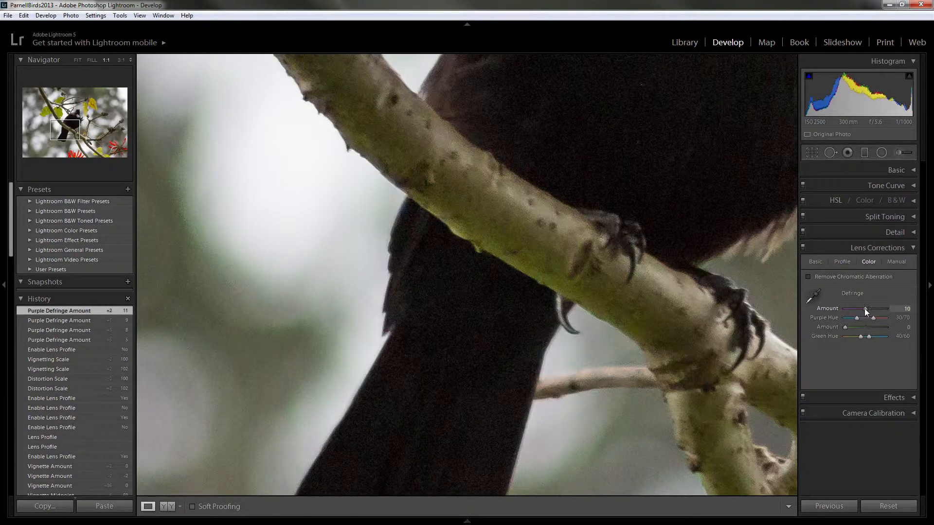
Inspect the branches, leaves and the bird's head at 1:1 for remaining color fringes.
drag(517, 142, 519, 319)
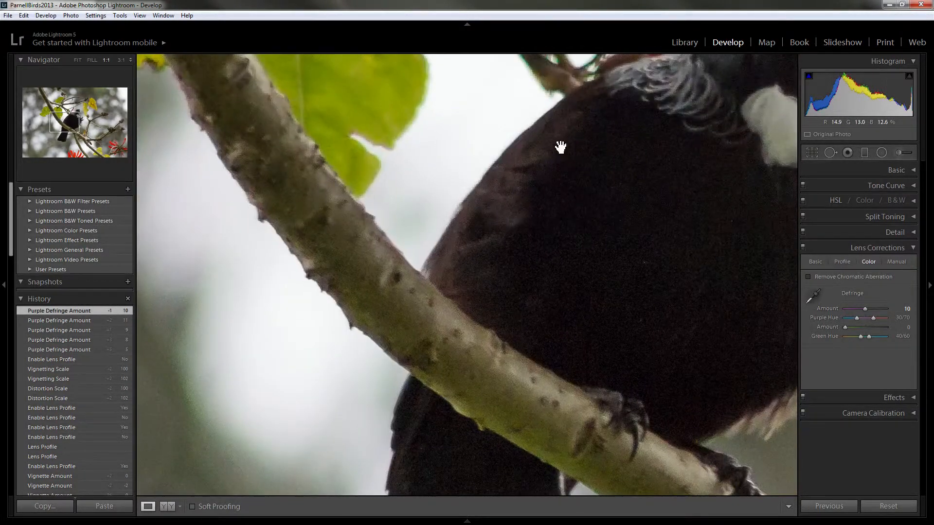
drag(560, 147, 450, 319)
drag(619, 252, 614, 336)
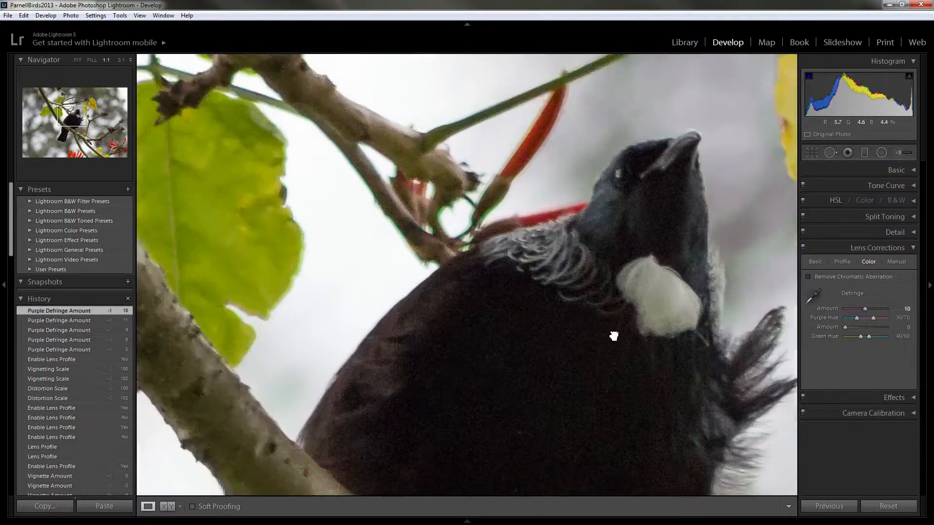
drag(340, 278, 605, 270)
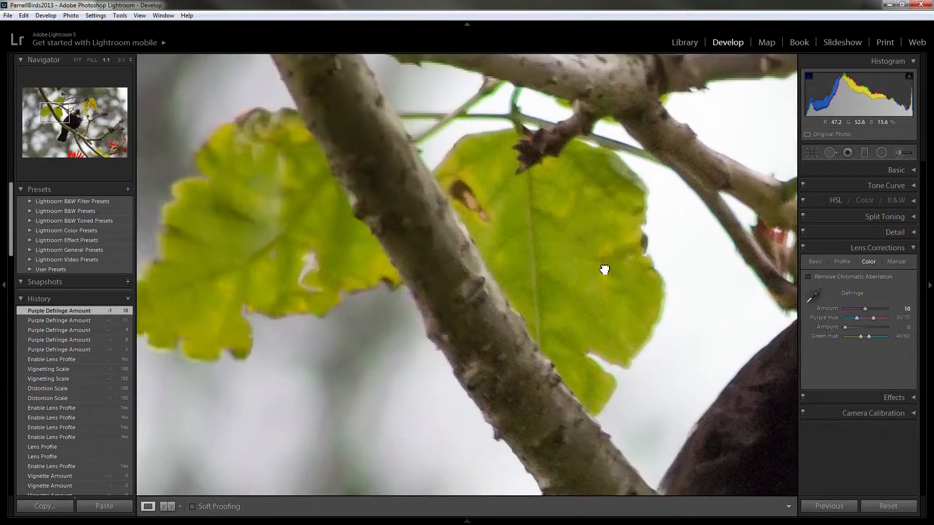
click(508, 305)
click(467, 270)
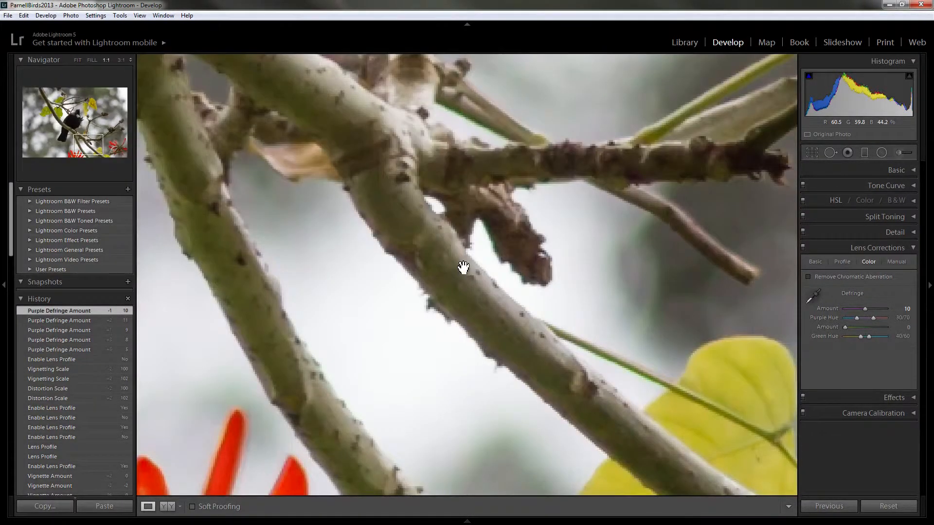
click(463, 267)
click(464, 271)
click(464, 271)
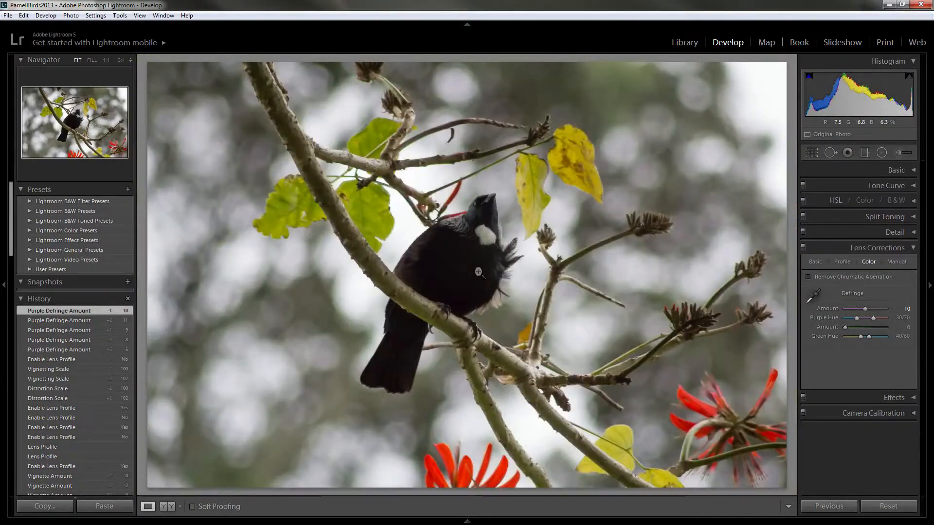
Toggle all lens corrections off and on to compare the whole photo, leaving them enabled.
click(804, 247)
click(803, 247)
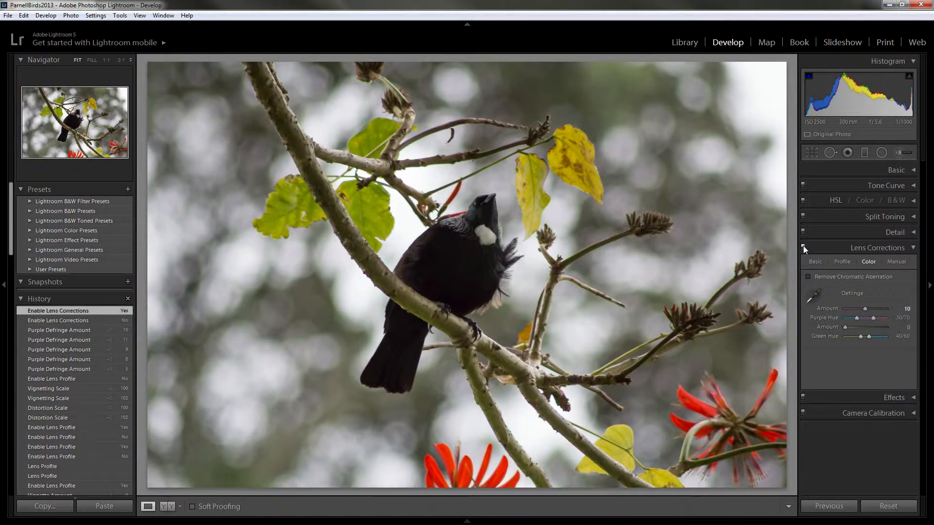
click(803, 247)
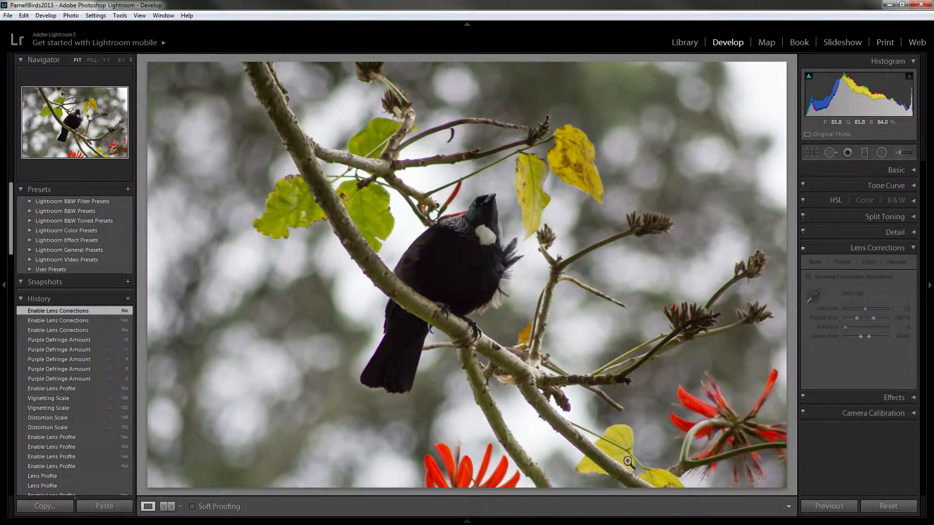
click(803, 248)
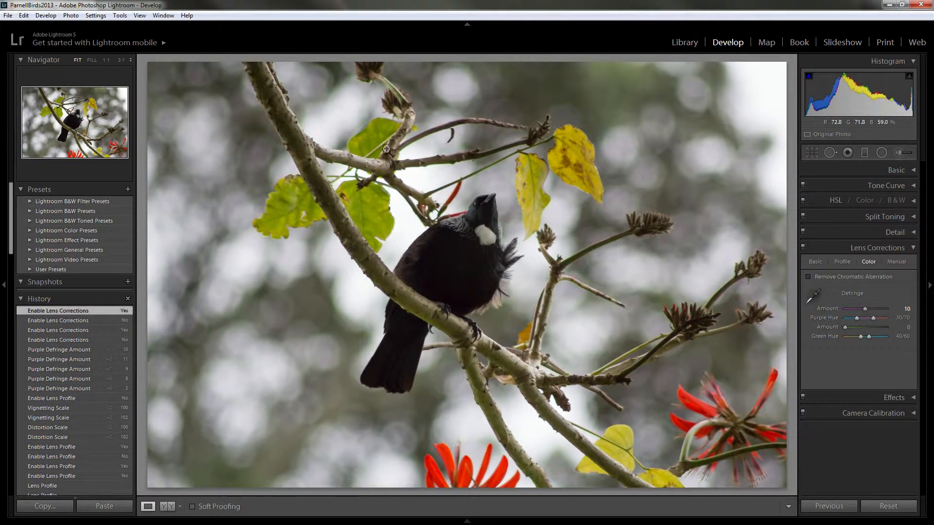
Raise the green defringe amount to 16, judging the effect at 1:1 on the branches around the bird's head.
click(402, 178)
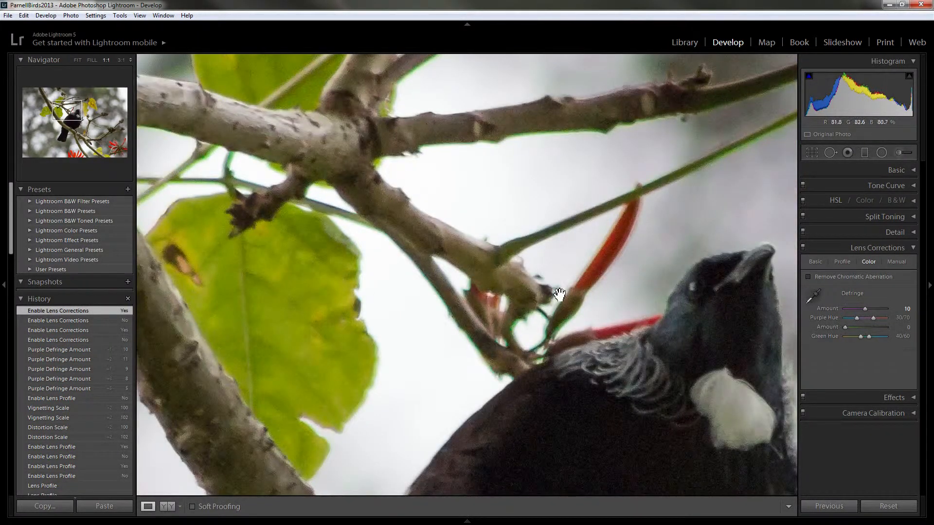
drag(559, 294, 415, 328)
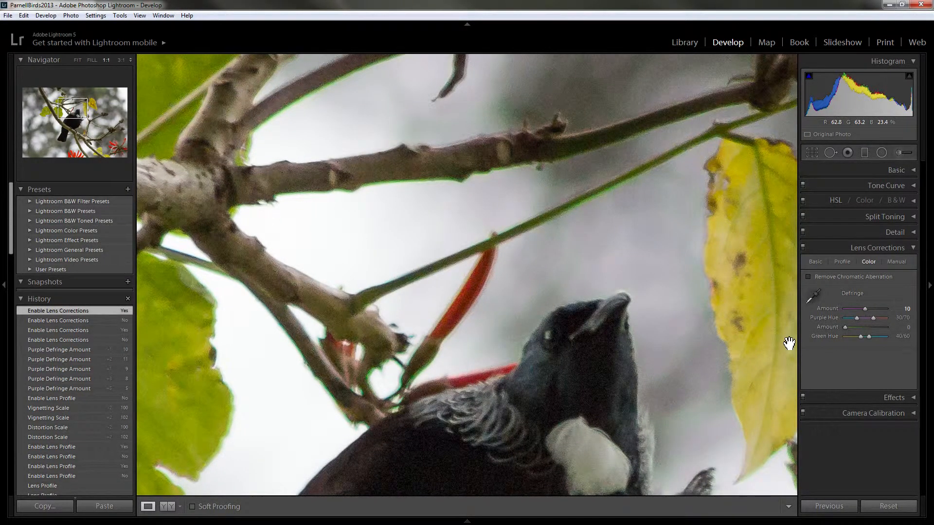
click(859, 326)
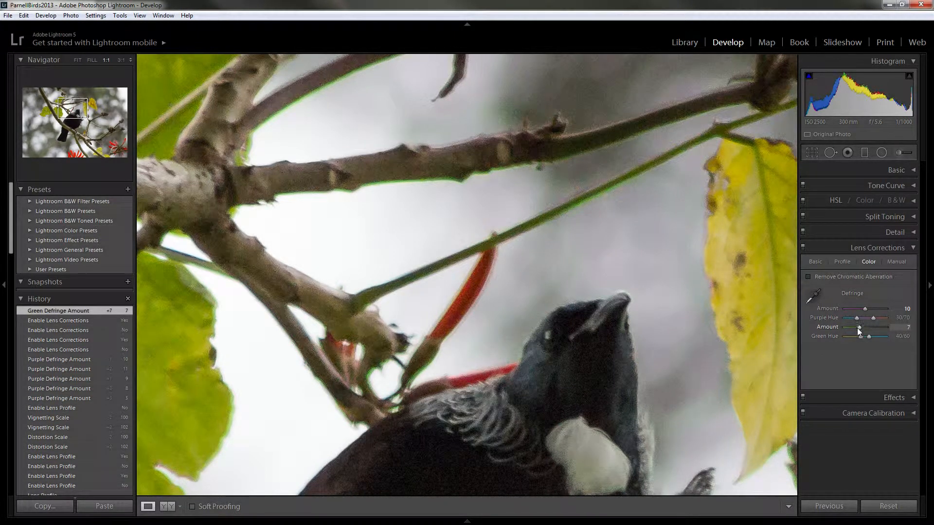
drag(859, 327, 876, 328)
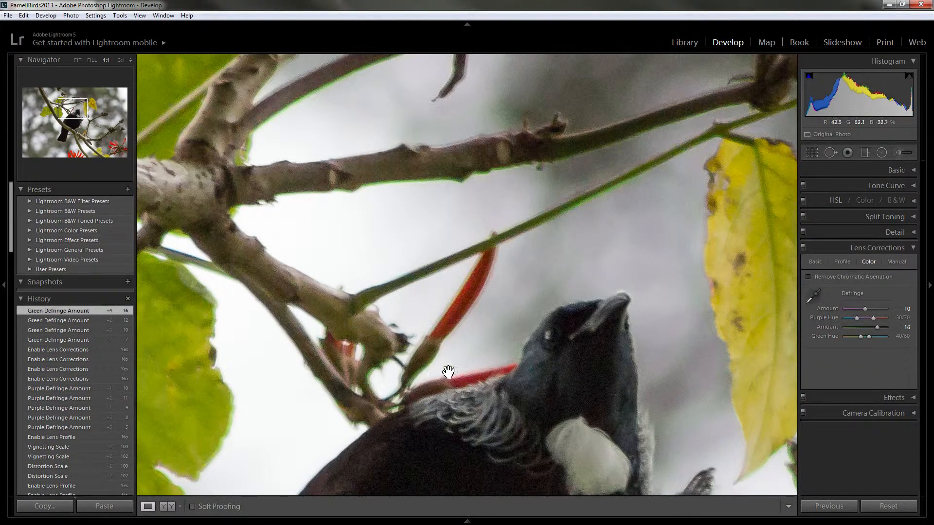
Sample the green fringe beside the bird with the Defringe eyedropper and compare the result with the previous history state, keeping the sampled correction.
click(812, 293)
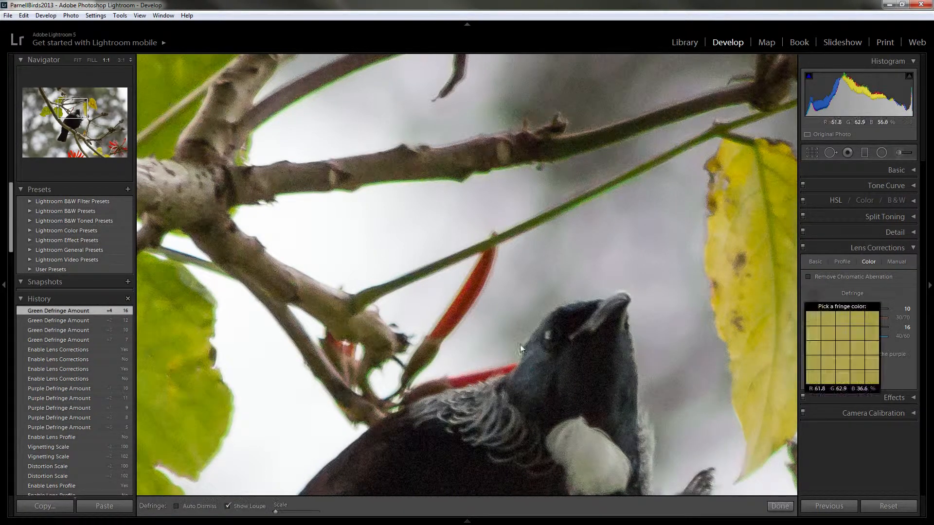
click(424, 363)
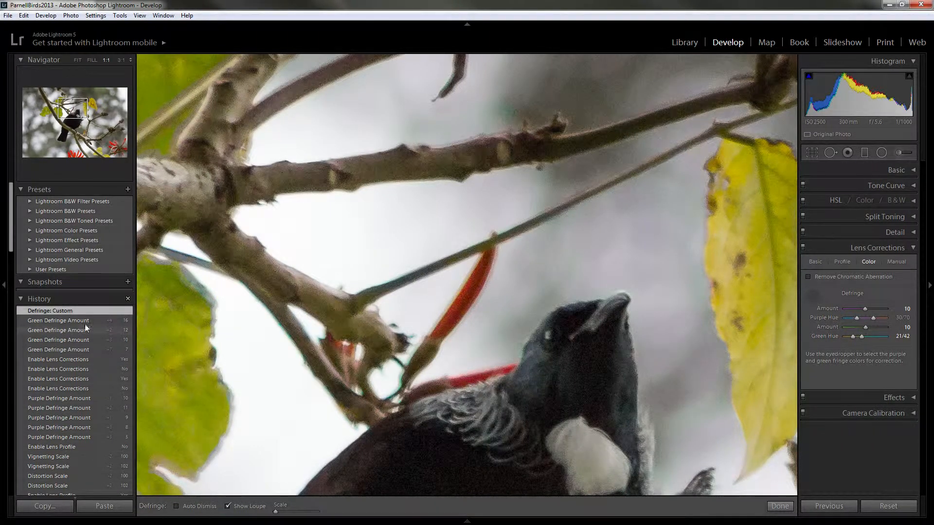
click(72, 320)
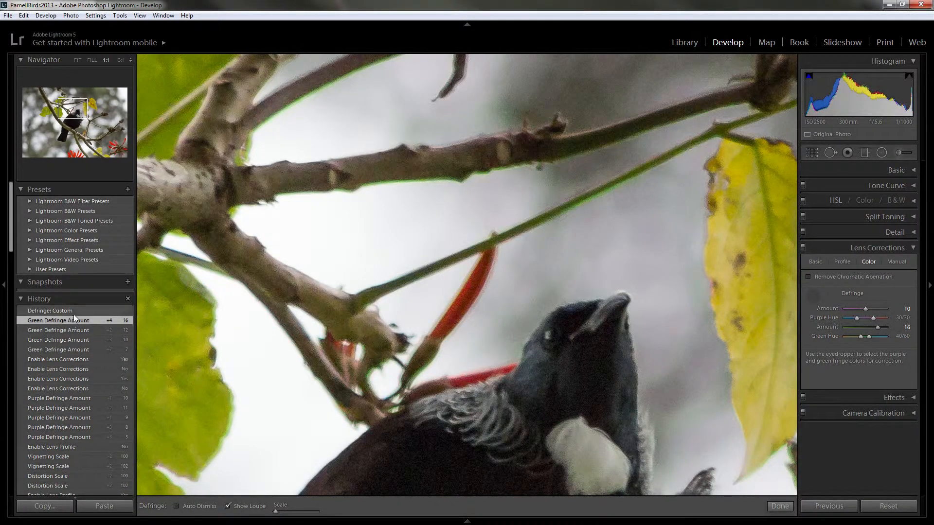
click(75, 311)
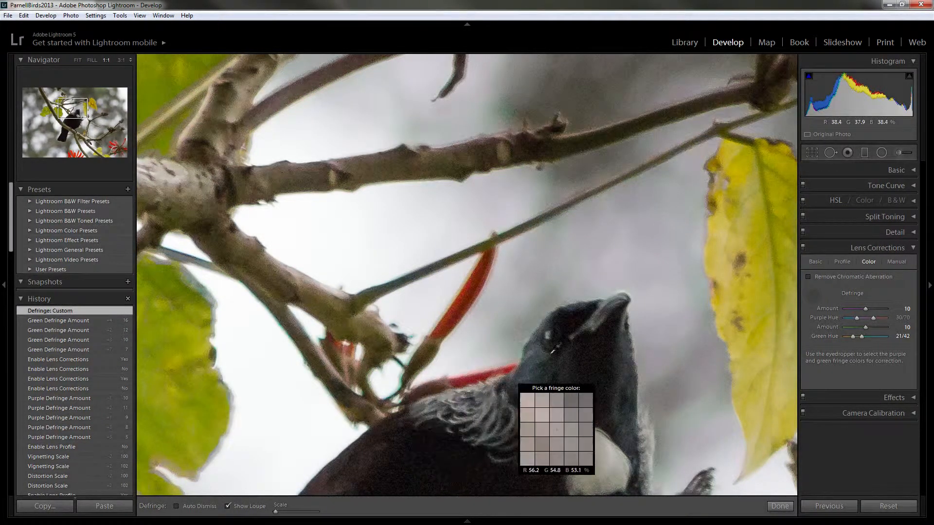
click(812, 294)
Compare the branches and leaves near the bird's head at 1:1 with lens corrections off and on, leaving them enabled.
drag(531, 376, 608, 356)
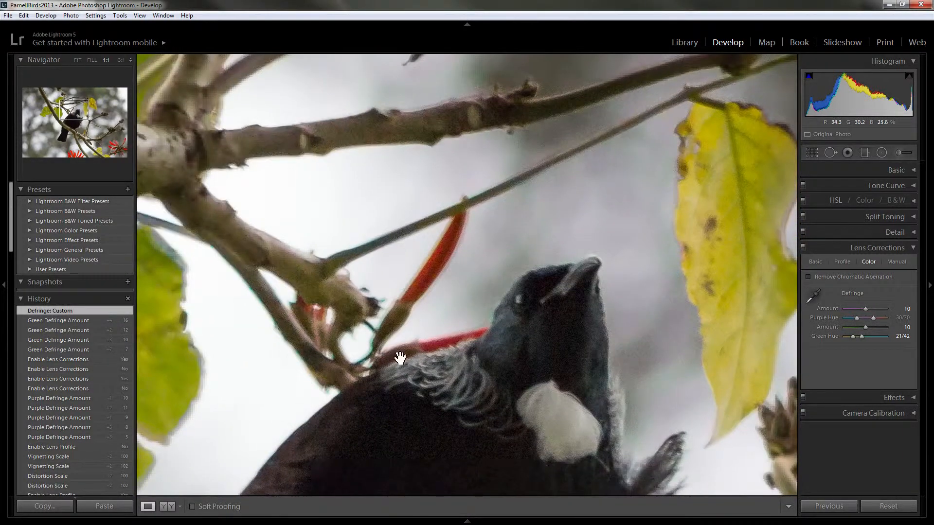
drag(404, 304, 605, 291)
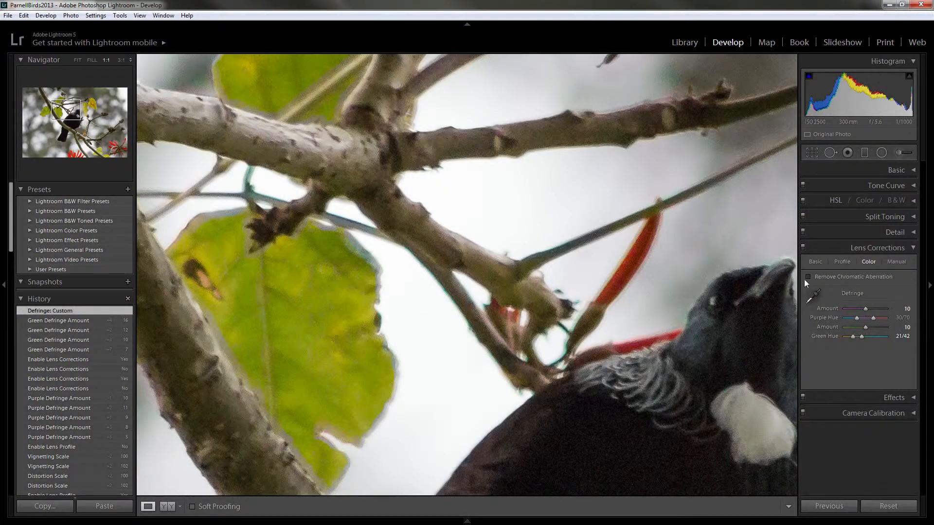
click(802, 247)
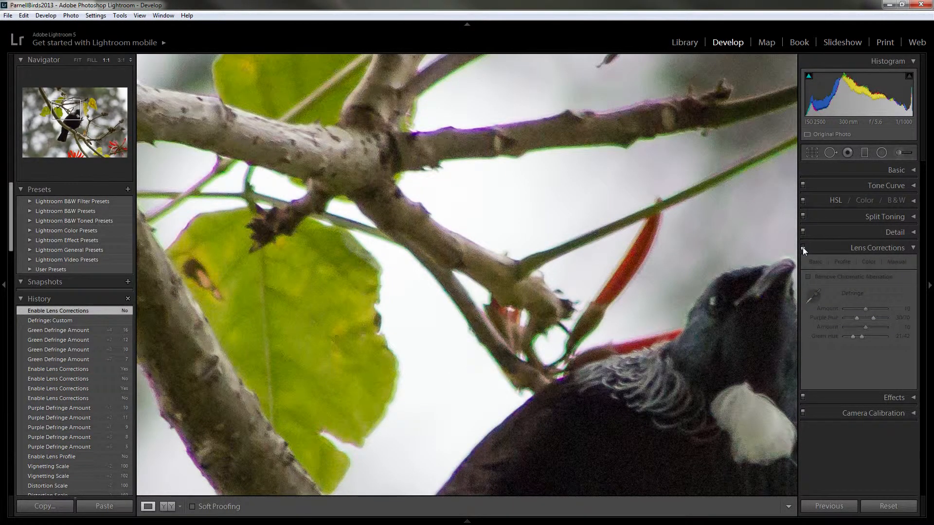
click(802, 247)
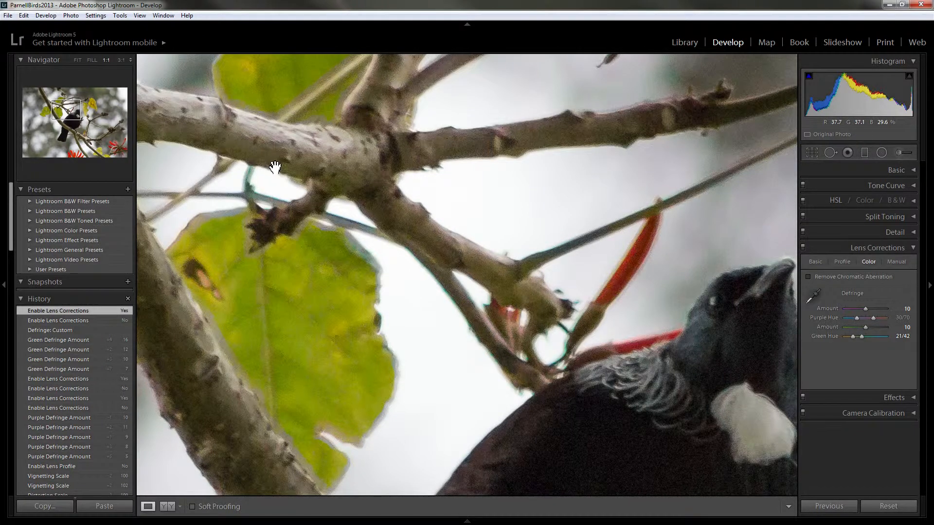
Reduce the green defringe amount to 4, judging the effect on the edges of the leaves and branches.
drag(275, 167, 425, 369)
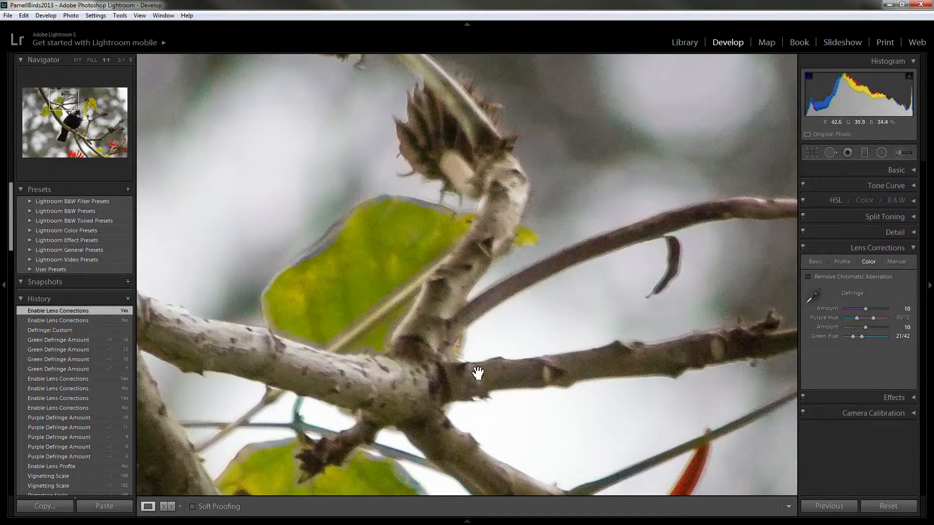
drag(401, 370, 442, 210)
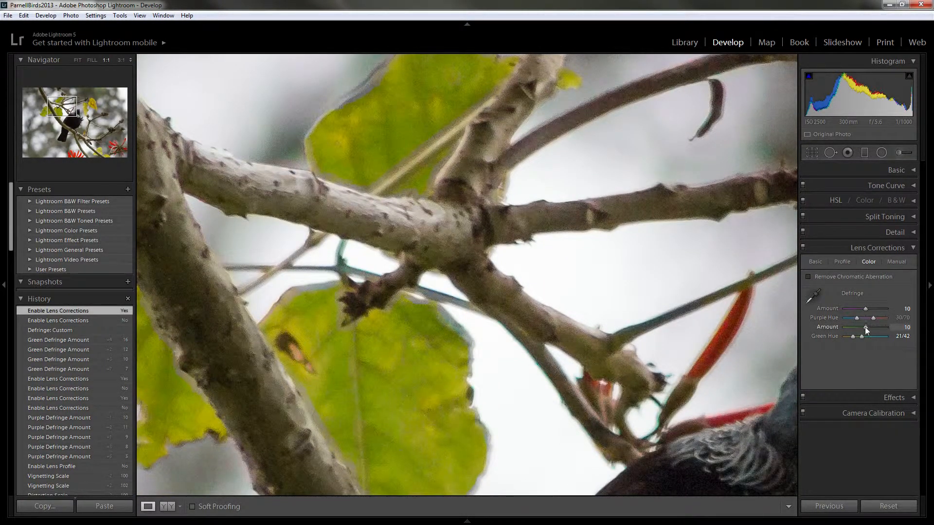
drag(865, 328, 855, 328)
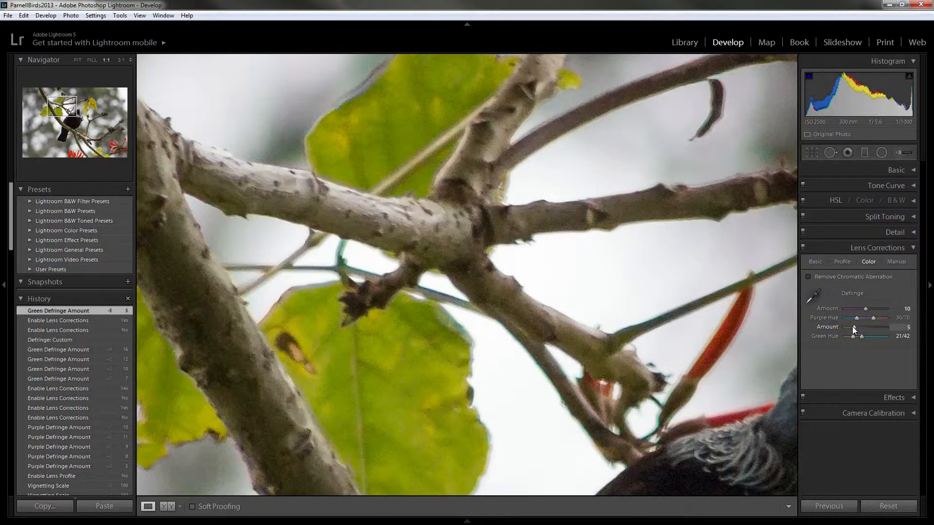
drag(848, 326, 855, 326)
Toggle lens corrections off and on repeatedly to compare the fringes on the upper leaf and branches, leaving them enabled.
drag(502, 209, 508, 324)
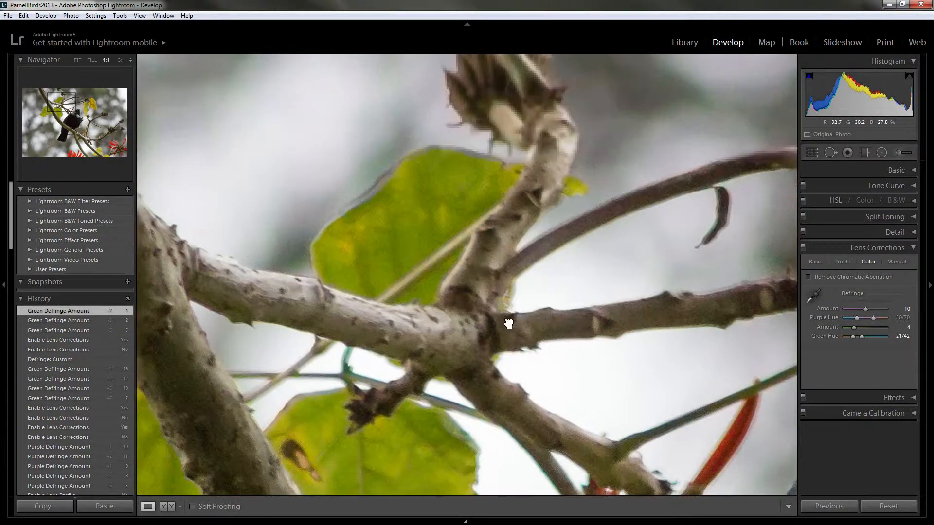
click(802, 248)
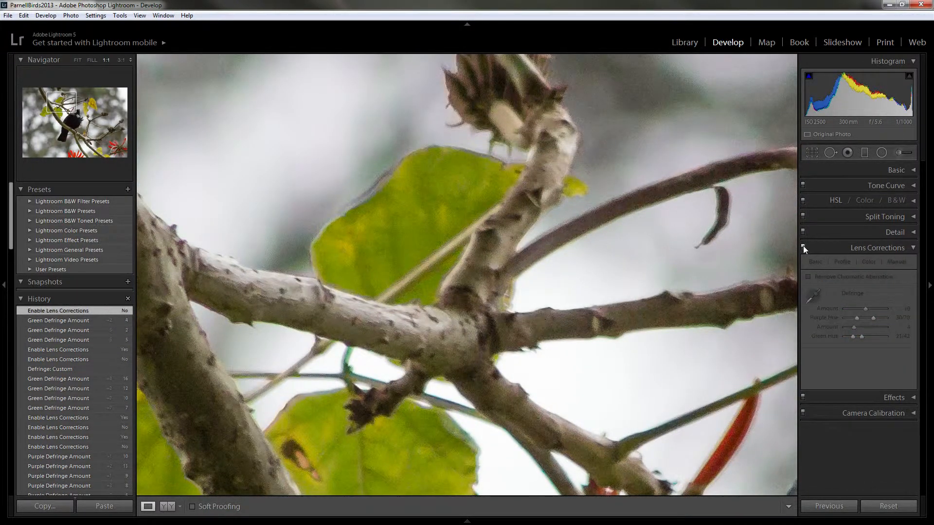
click(803, 248)
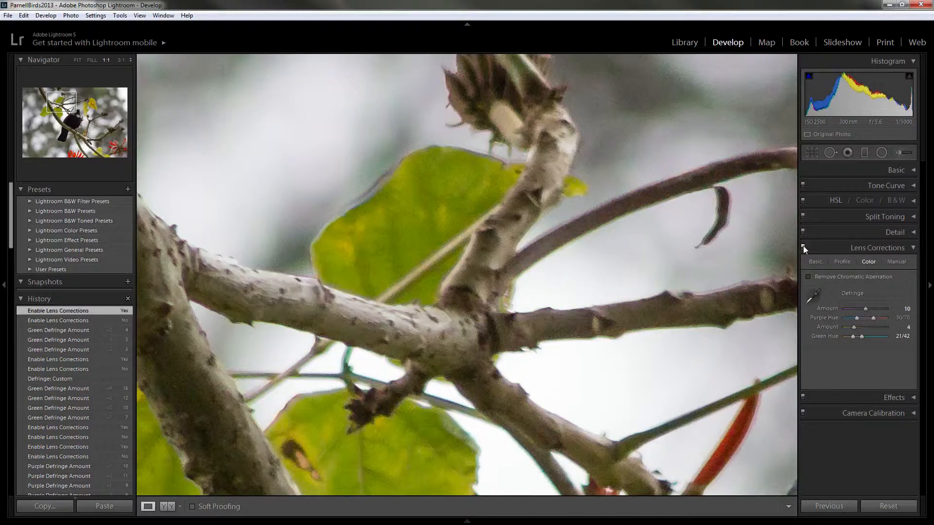
click(803, 246)
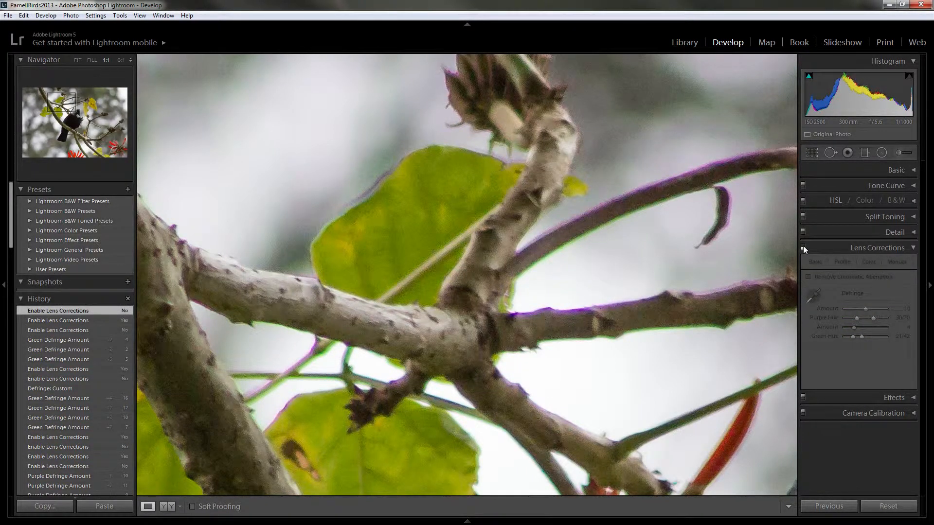
click(804, 247)
click(803, 247)
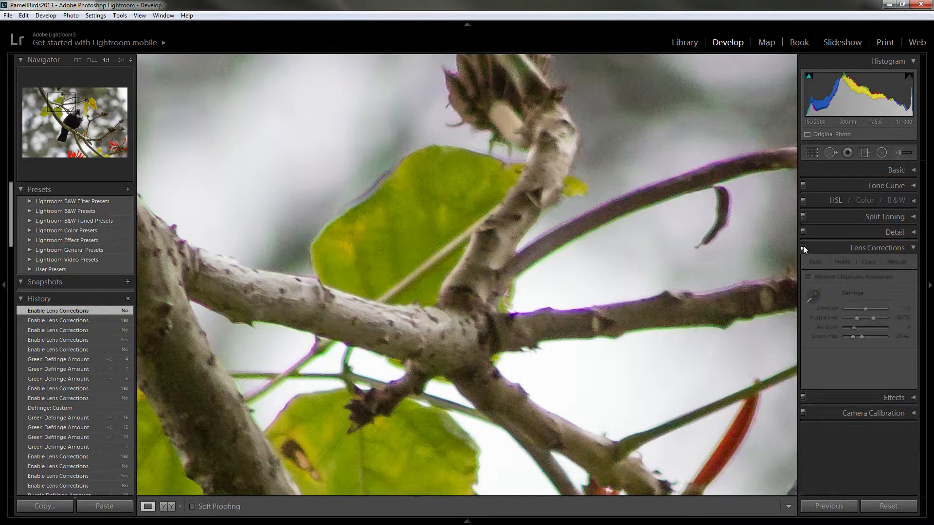
click(804, 247)
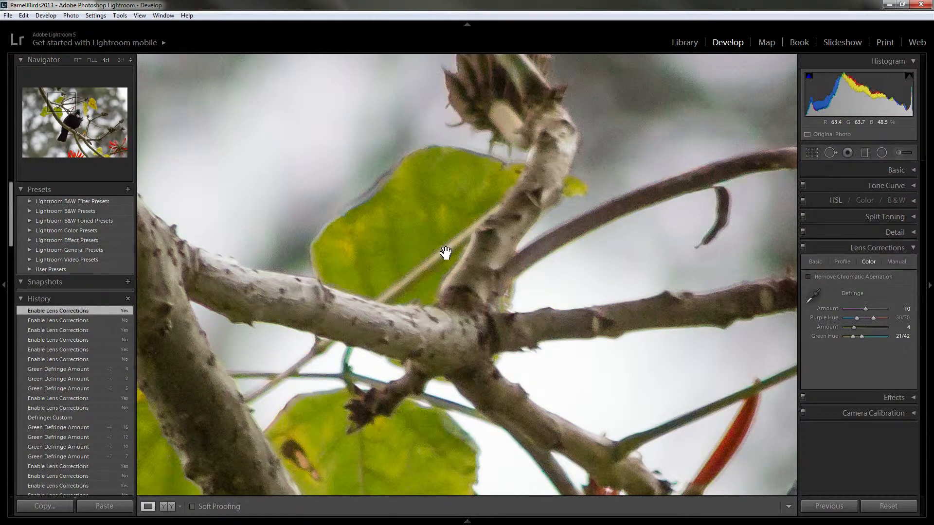
Fit the whole photo in view and compare it with and without lens corrections, leaving them enabled.
click(563, 347)
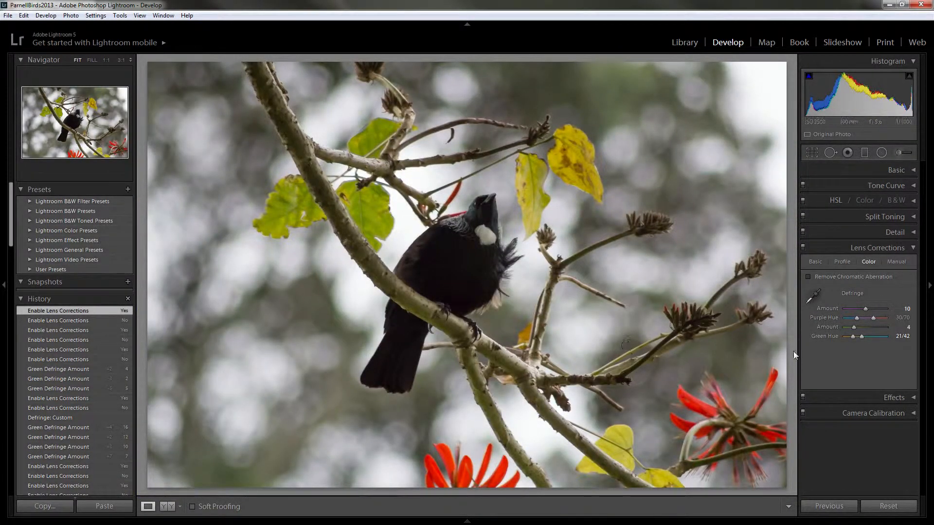
click(803, 247)
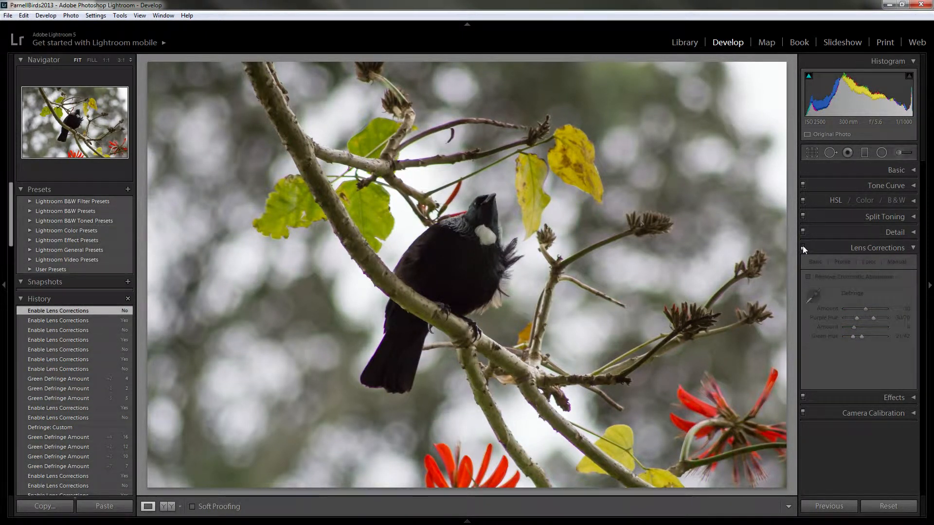
click(803, 247)
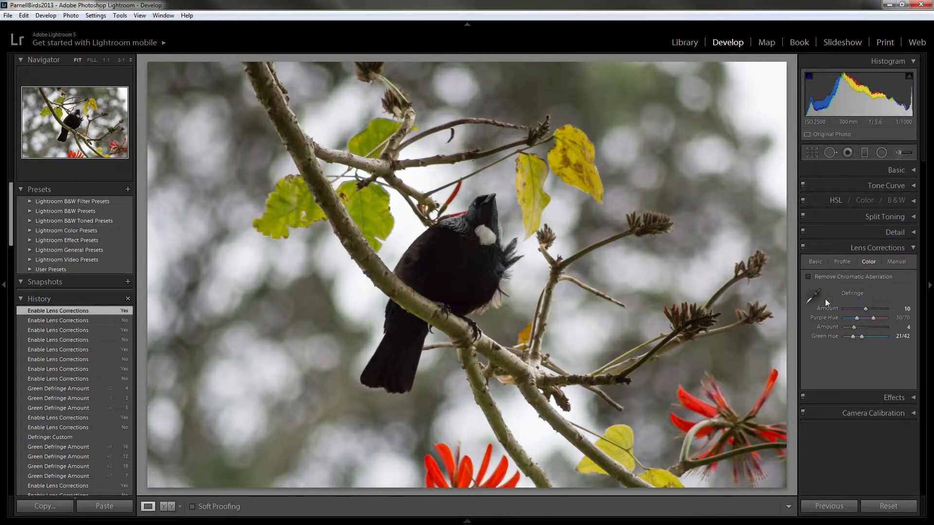
Enable Remove Chromatic Aberration for the photo and review the manual, profile and basic lens correction options.
click(808, 276)
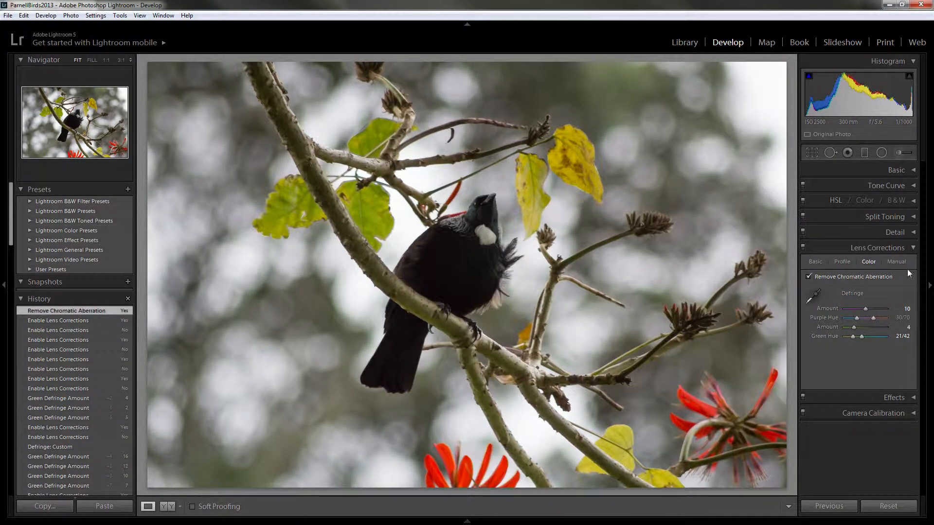
click(898, 261)
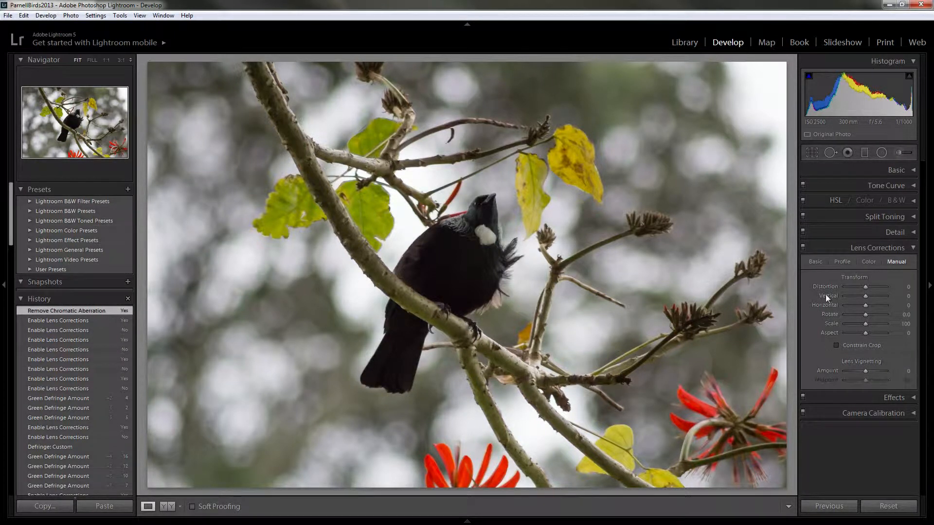
click(841, 262)
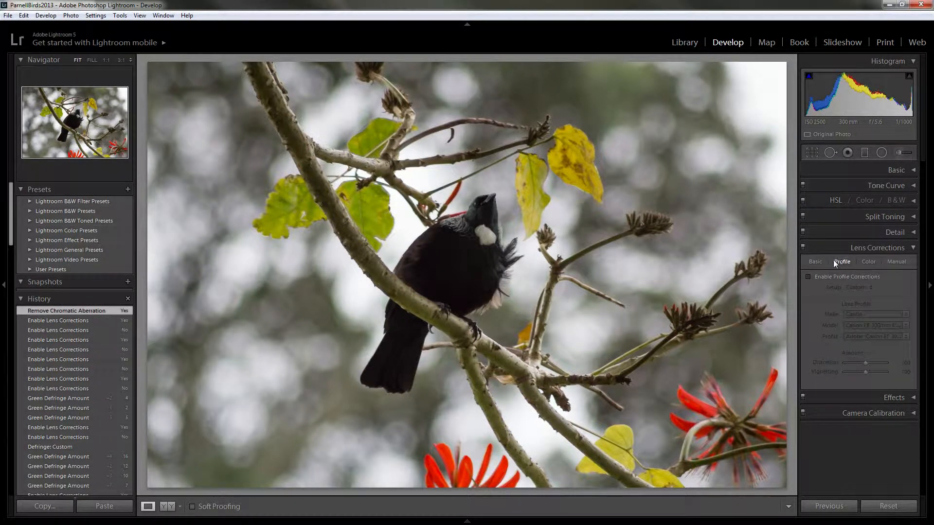
click(815, 262)
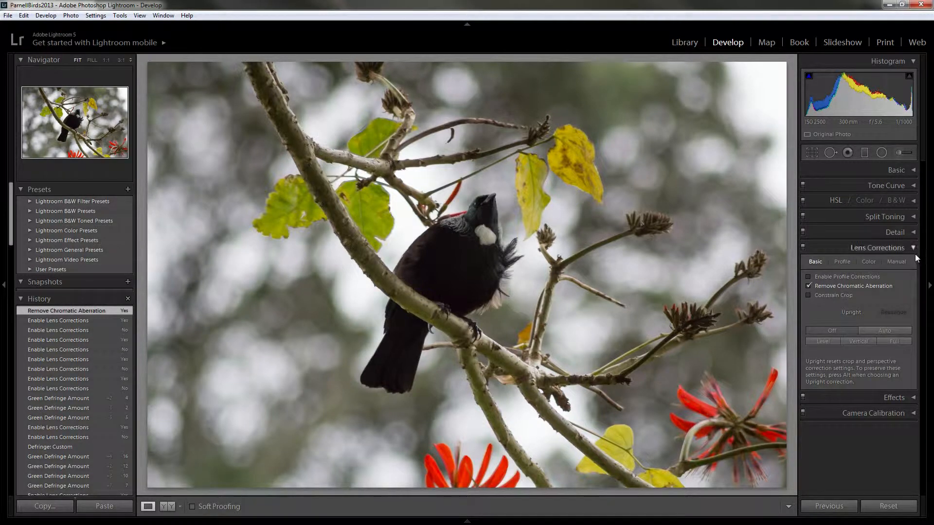